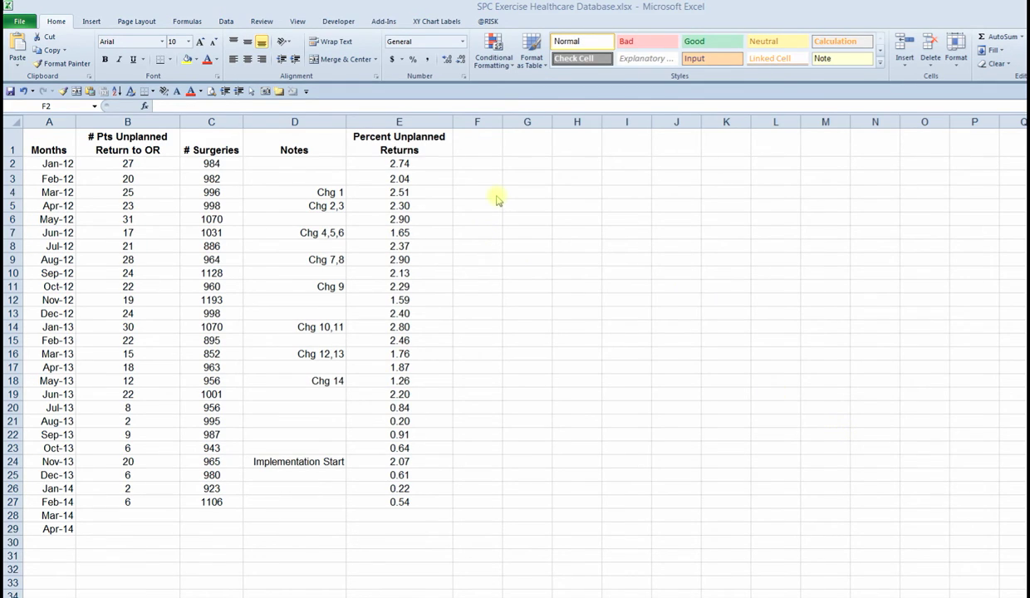
Start a new QI-Charts P Chart on data range A1:C29, with the first row as field headers
{"action": "left_click", "coordinate": [384, 22]}
{"action": "left_click", "coordinate": [383, 22]}
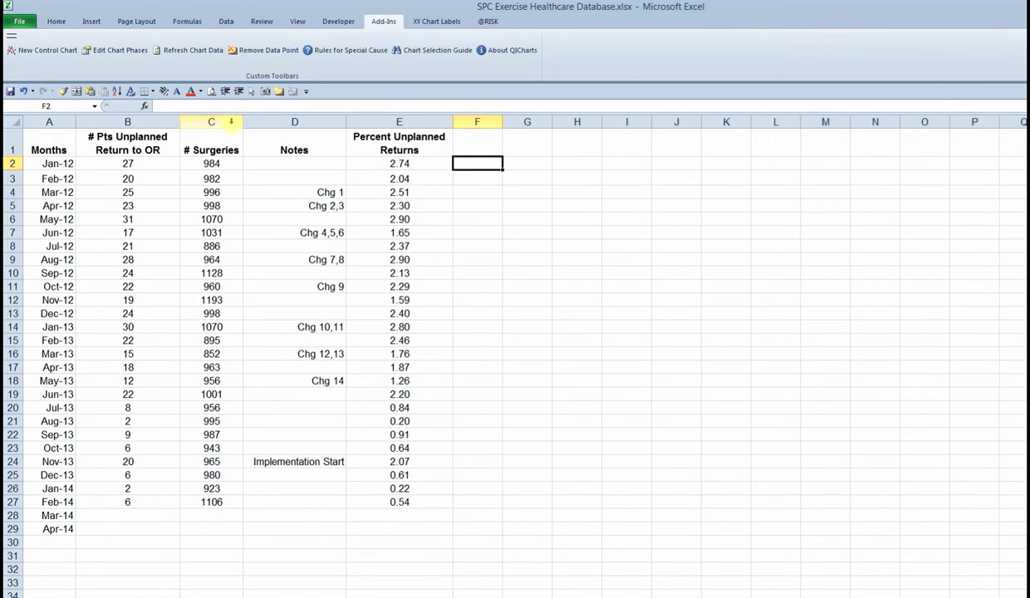
{"action": "left_click", "coordinate": [37, 55]}
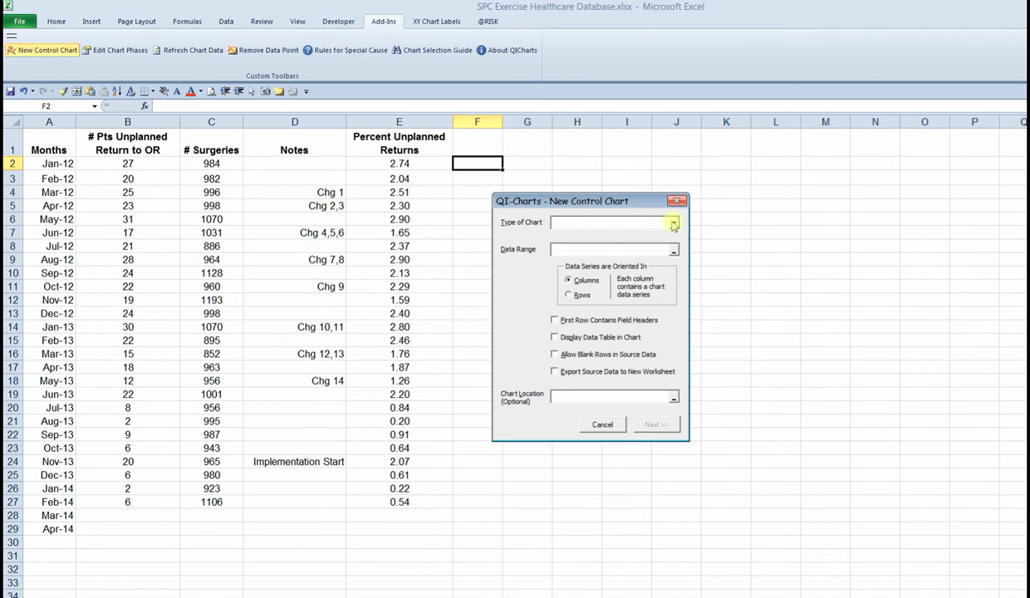
{"action": "left_click", "coordinate": [674, 224]}
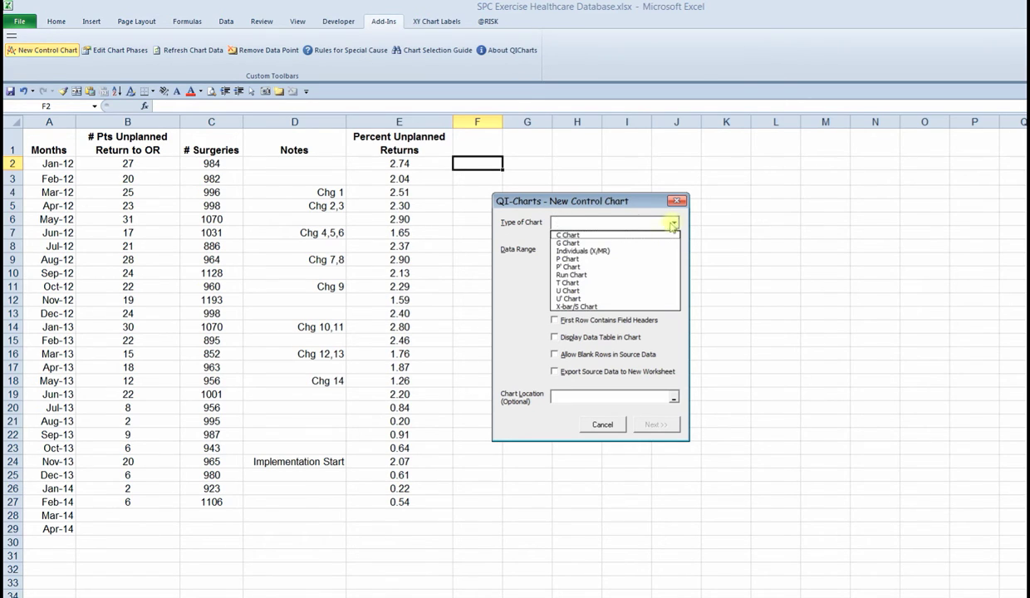
{"action": "left_click", "coordinate": [573, 259]}
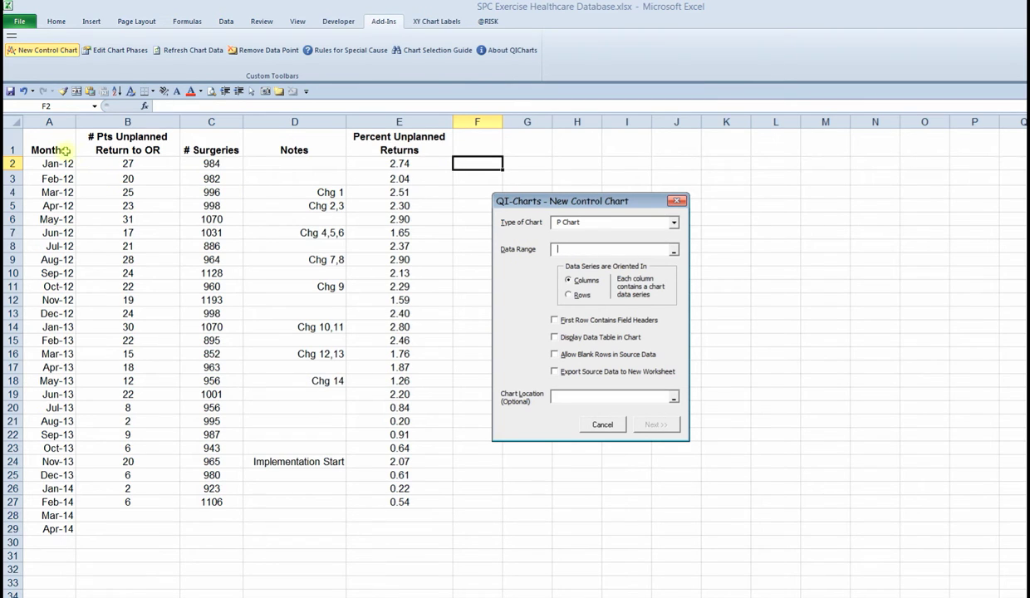
{"action": "left_click_drag", "start_coordinate": [62, 146], "coordinate": [190, 522]}
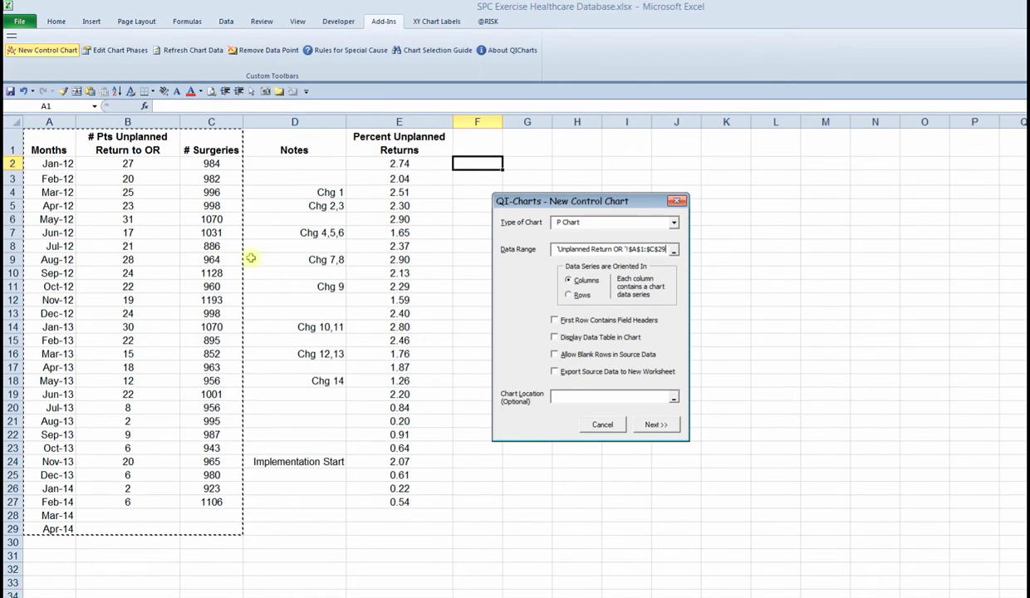
{"action": "left_click", "coordinate": [554, 321]}
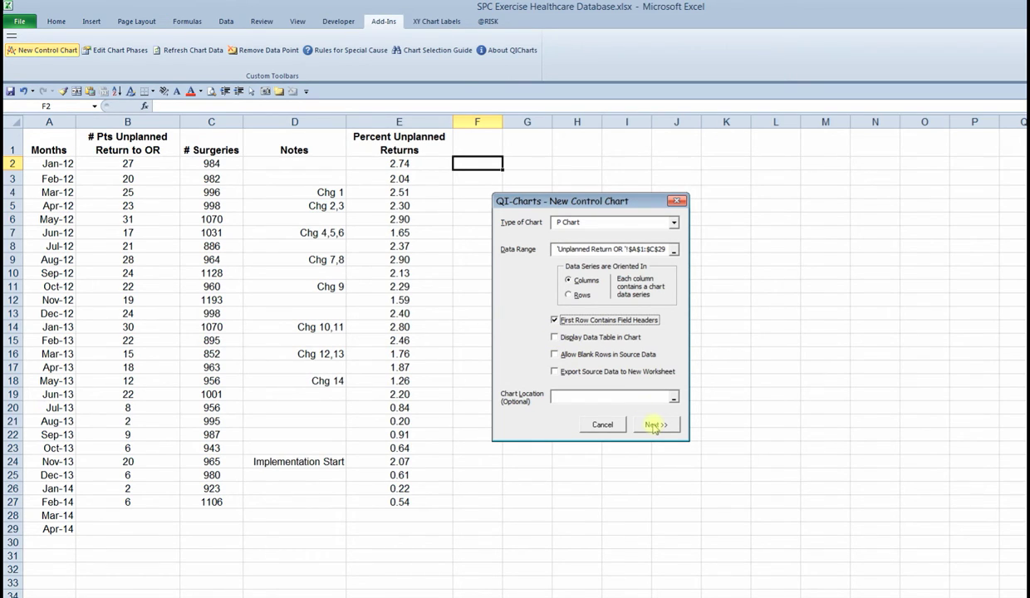
{"action": "left_click", "coordinate": [654, 425]}
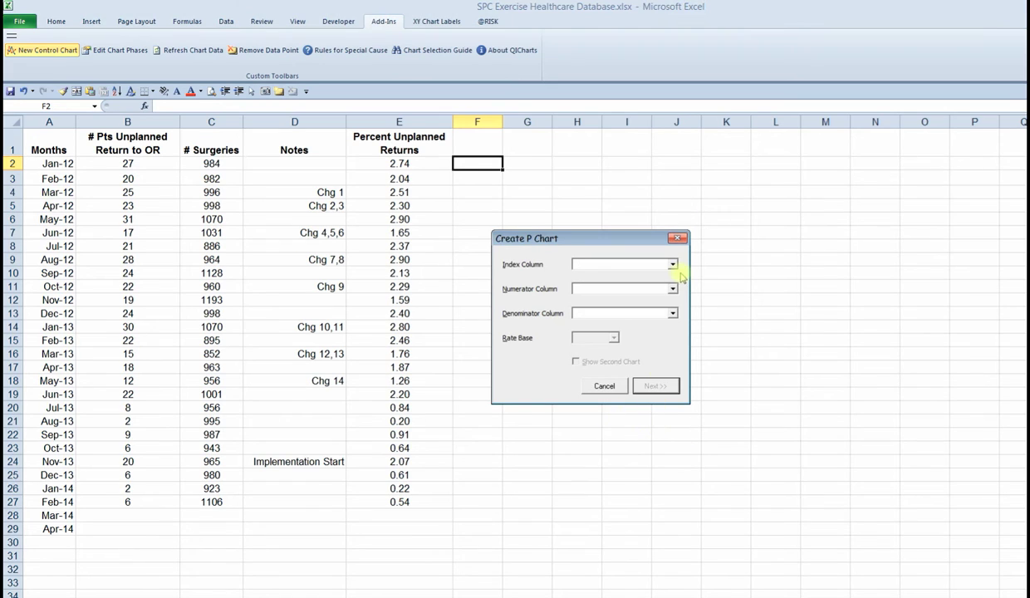
Assign Months as the index column, # Pts Unplanned Return to OR as the numerator and # Surgeries as the denominator
{"action": "left_click", "coordinate": [672, 265]}
{"action": "left_click", "coordinate": [669, 274]}
{"action": "left_click", "coordinate": [672, 288]}
{"action": "left_click", "coordinate": [650, 305]}
{"action": "left_click", "coordinate": [672, 314]}
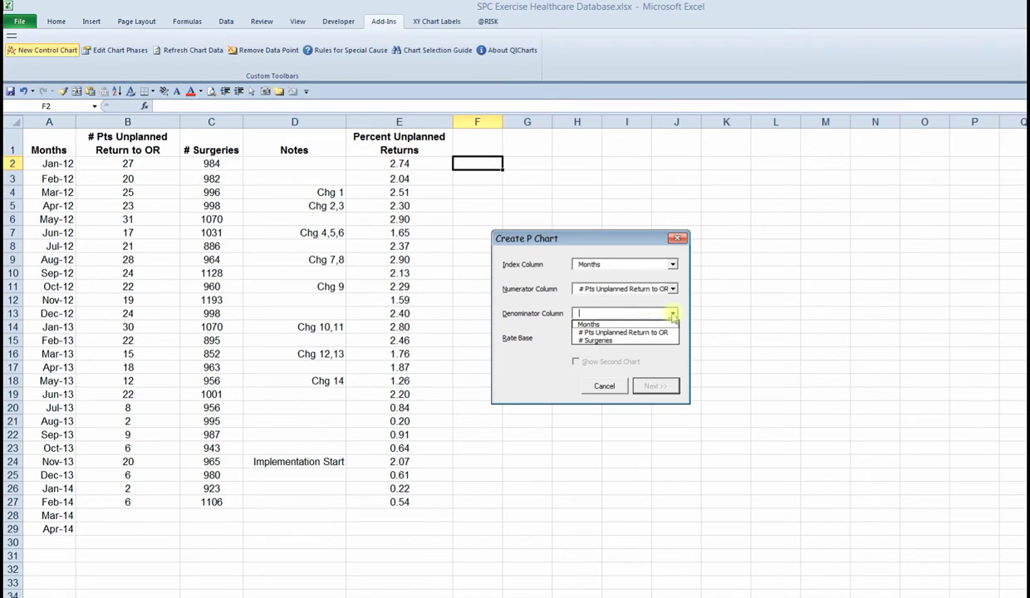
{"action": "left_click", "coordinate": [598, 341]}
Generate the P chart with the single default phase from 1/1/2012 to 4/1/2014 and move it beside the data table
{"action": "left_click", "coordinate": [648, 387]}
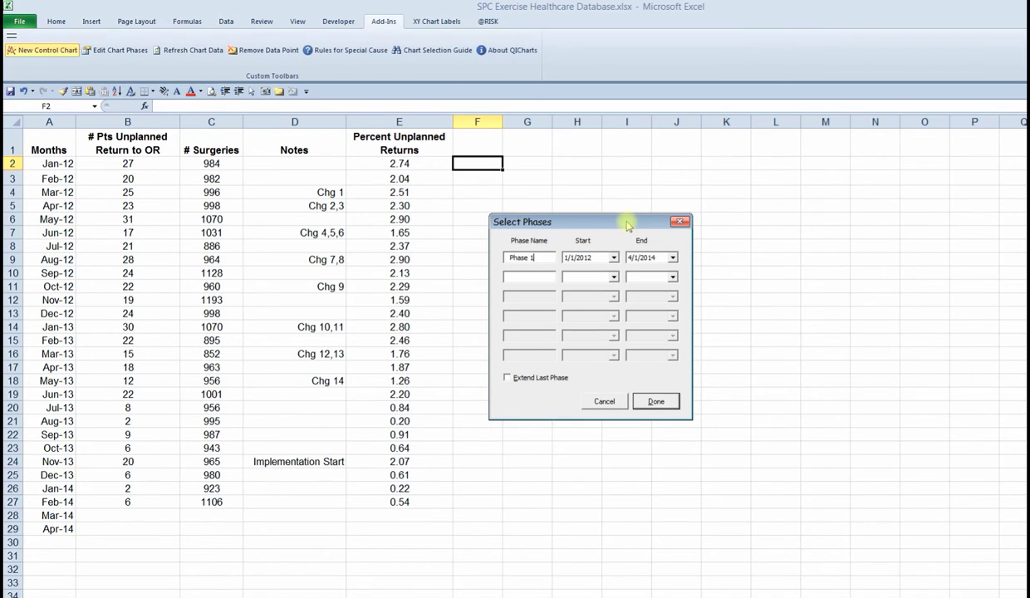
{"action": "left_click", "coordinate": [655, 402]}
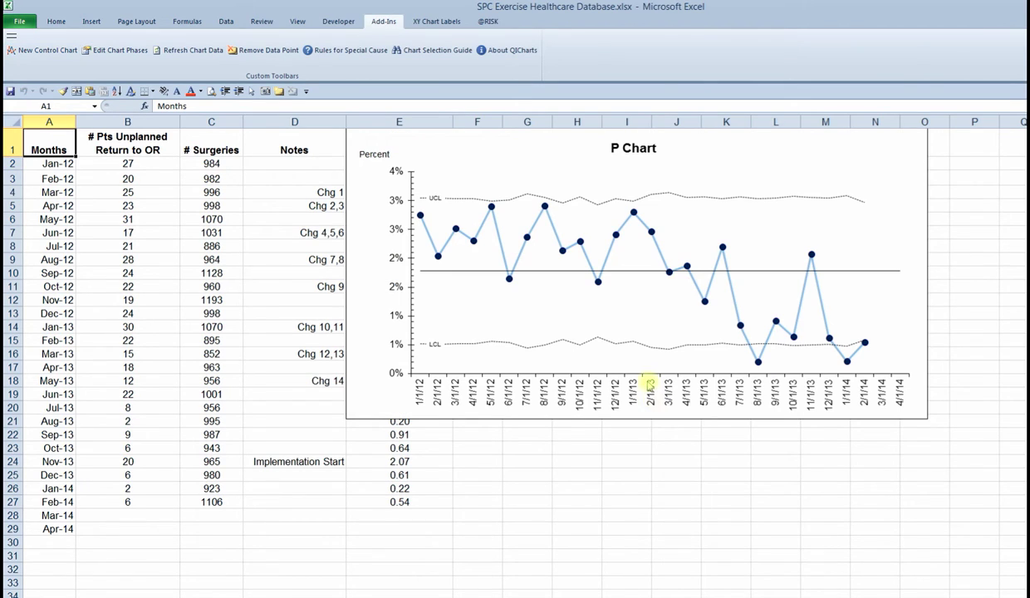
{"action": "left_click", "coordinate": [369, 219]}
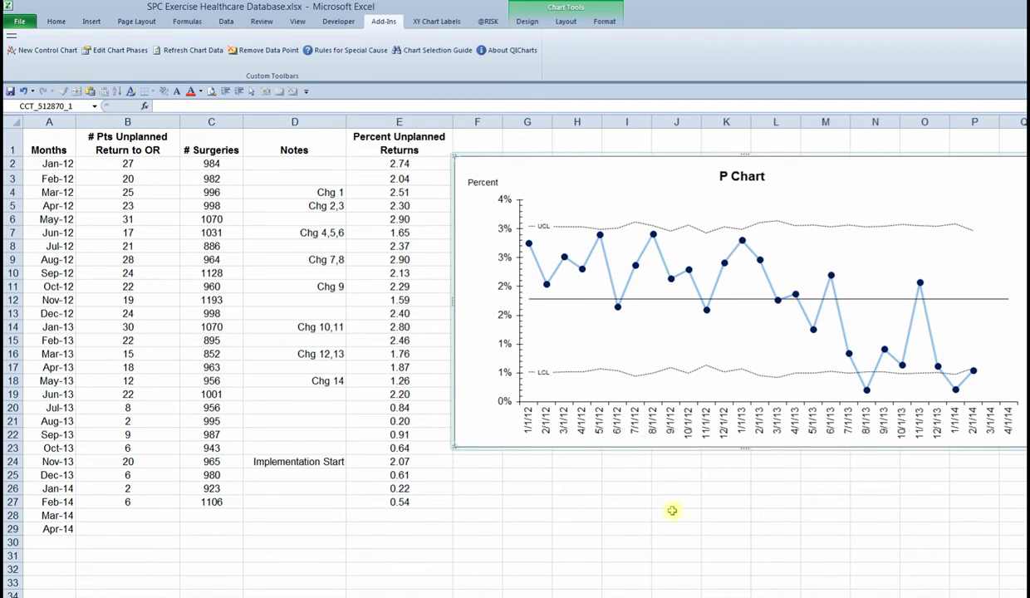
{"action": "left_click_drag", "start_coordinate": [615, 161], "coordinate": [595, 171]}
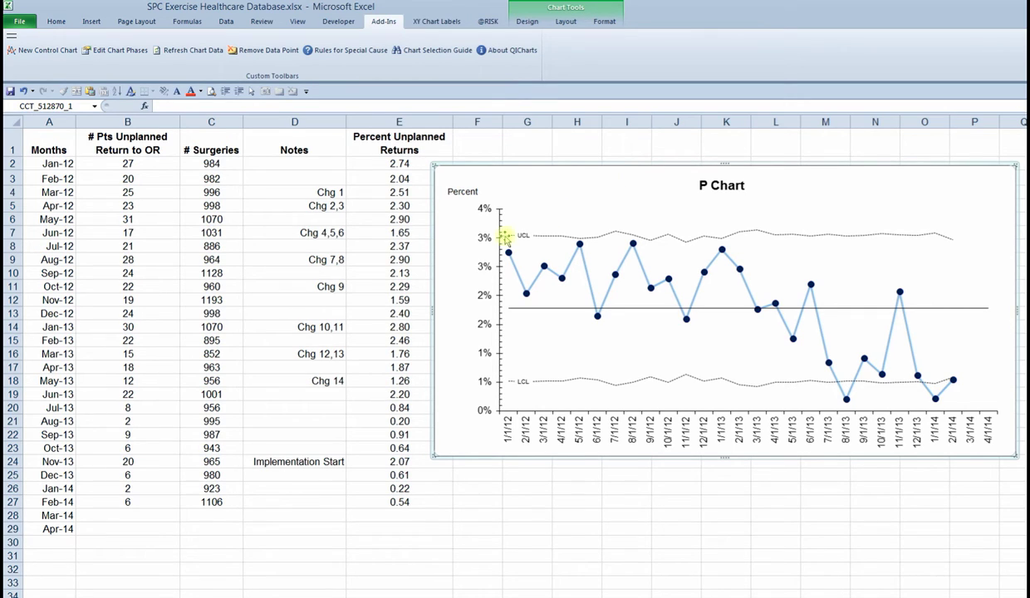
Fix the chart's vertical axis minimum at 0.0 and its maximum at 0.04
{"action": "left_click", "coordinate": [485, 243]}
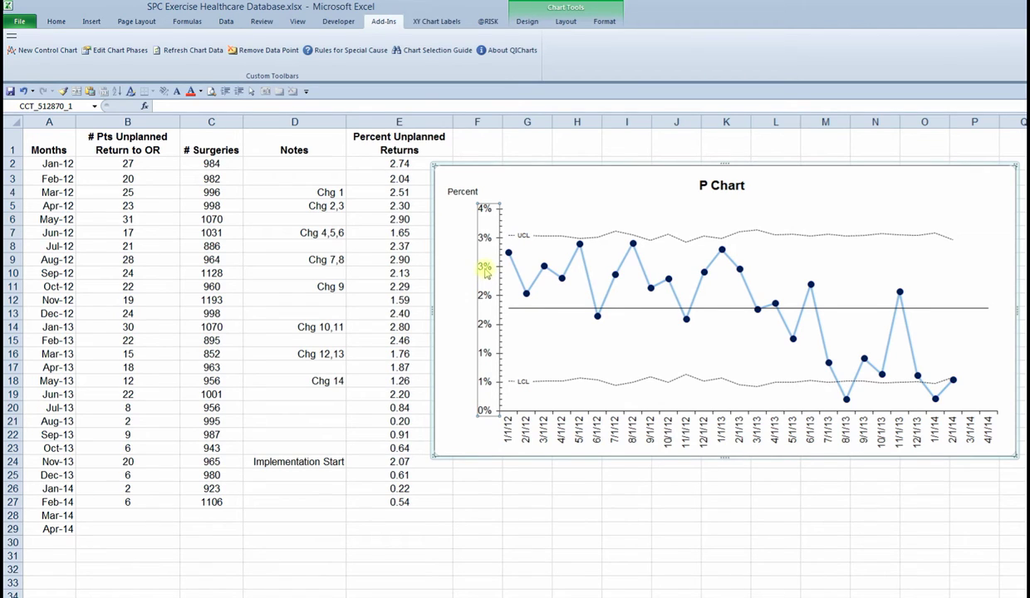
{"action": "right_click", "coordinate": [486, 275]}
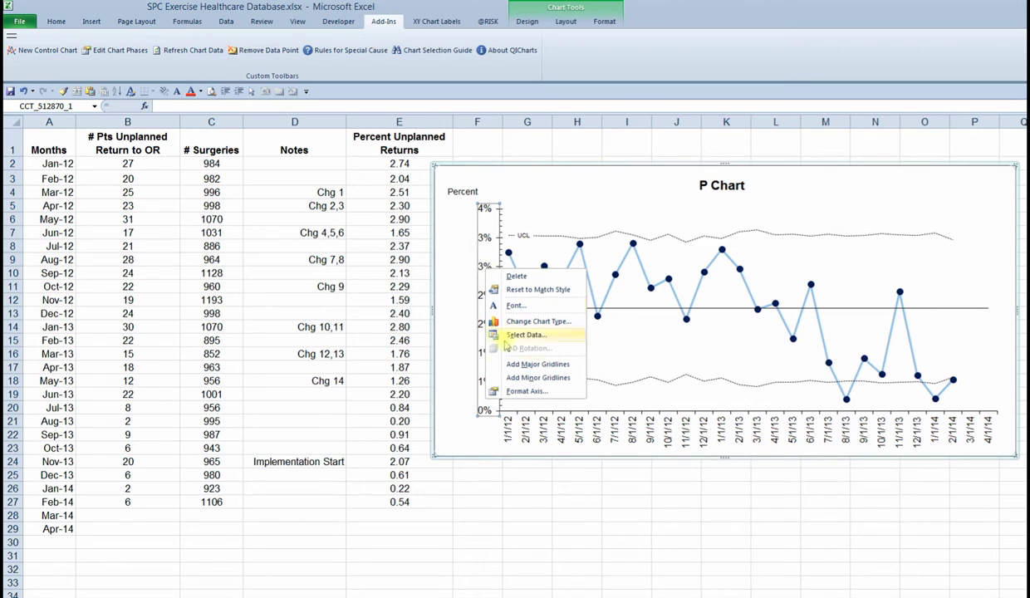
{"action": "left_click", "coordinate": [520, 391]}
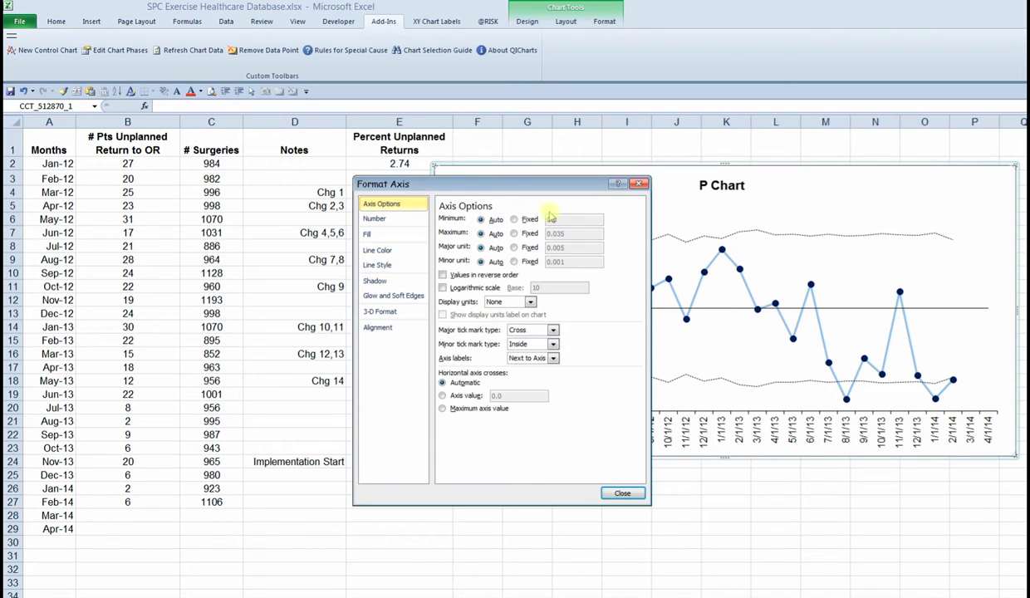
{"action": "left_click_drag", "start_coordinate": [527, 191], "coordinate": [297, 198]}
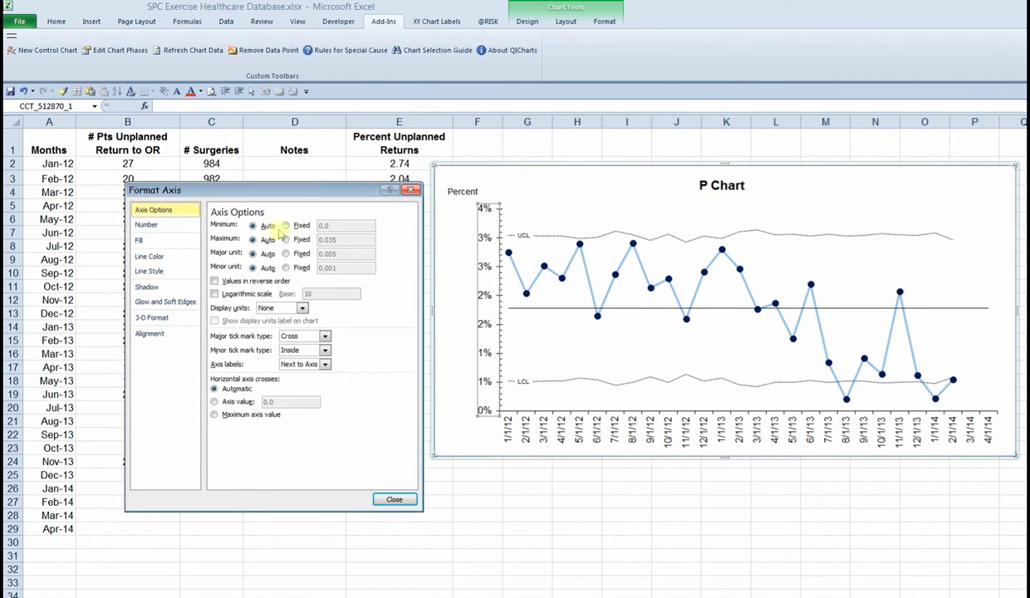
{"action": "left_click", "coordinate": [285, 226]}
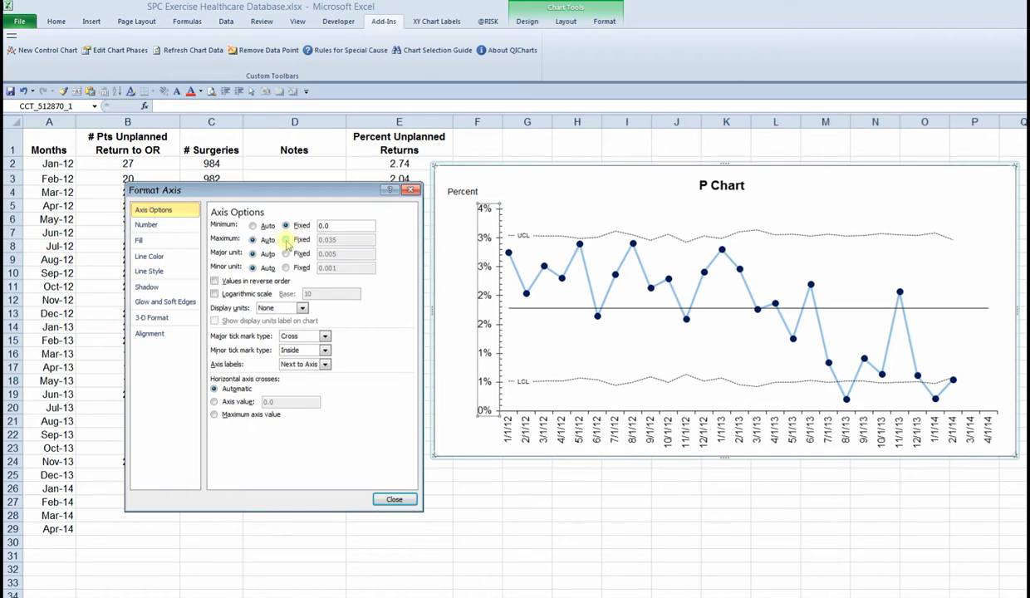
{"action": "left_click", "coordinate": [286, 239]}
{"action": "left_click_drag", "start_coordinate": [347, 239], "coordinate": [309, 239]}
{"action": "type", "text": ".04"}
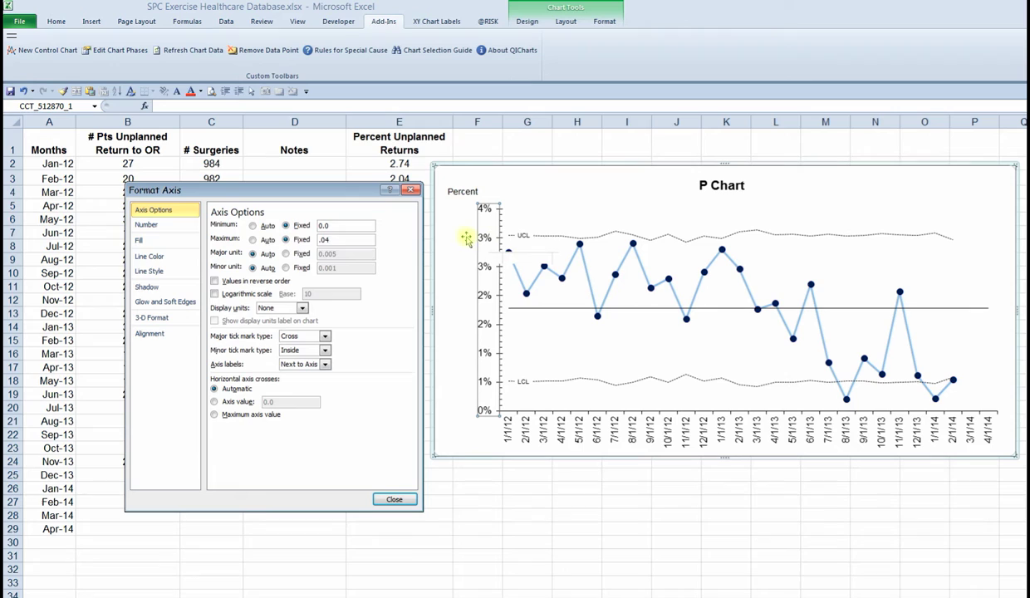
Format the vertical axis numbers as percentages with 1 decimal place and close the axis settings
{"action": "left_click", "coordinate": [146, 225]}
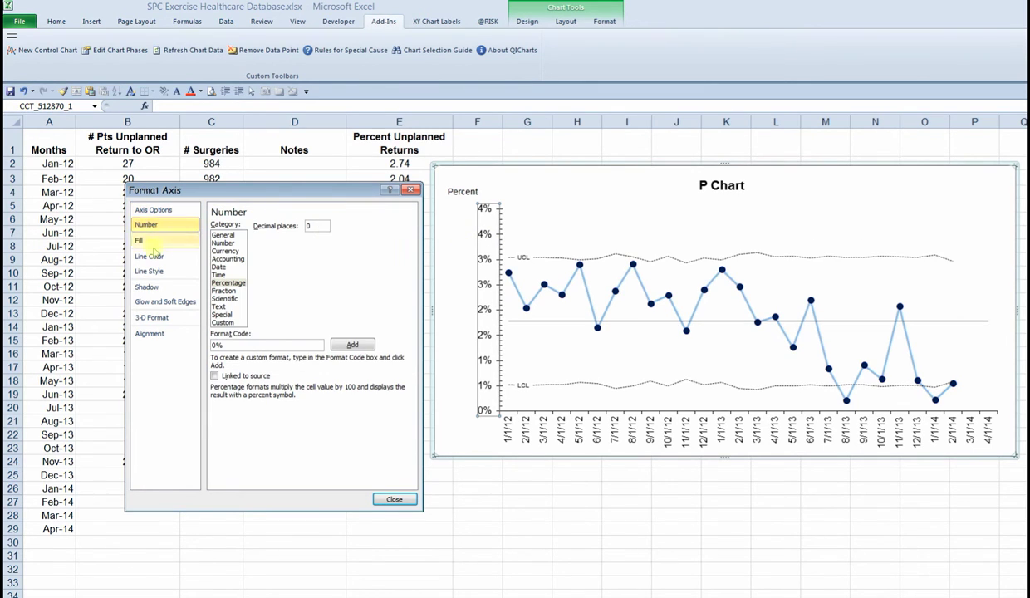
{"action": "left_click", "coordinate": [224, 283]}
{"action": "double_click", "coordinate": [309, 226]}
{"action": "type", "text": "1"}
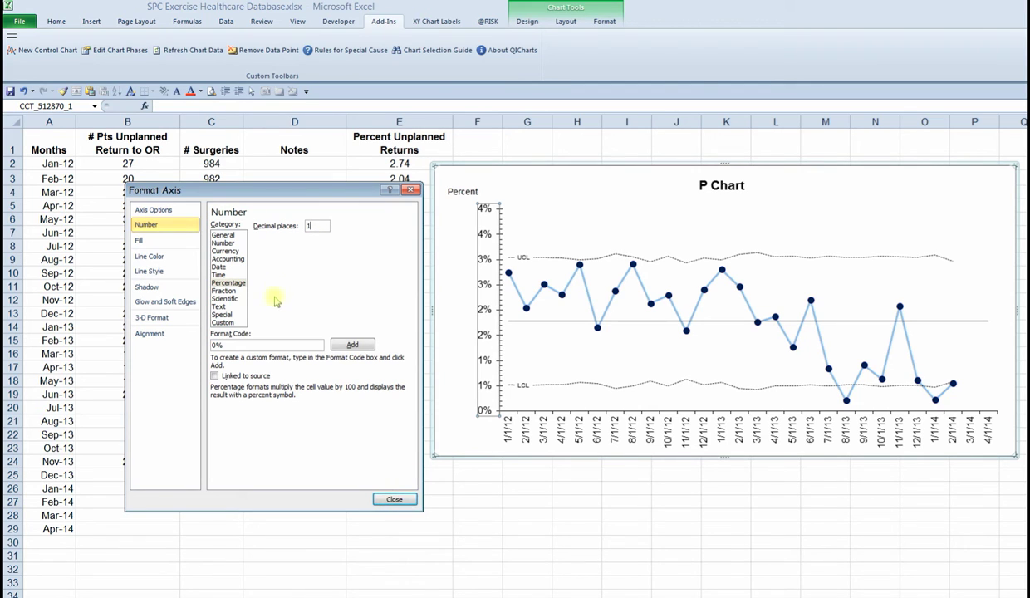
{"action": "left_click", "coordinate": [392, 500]}
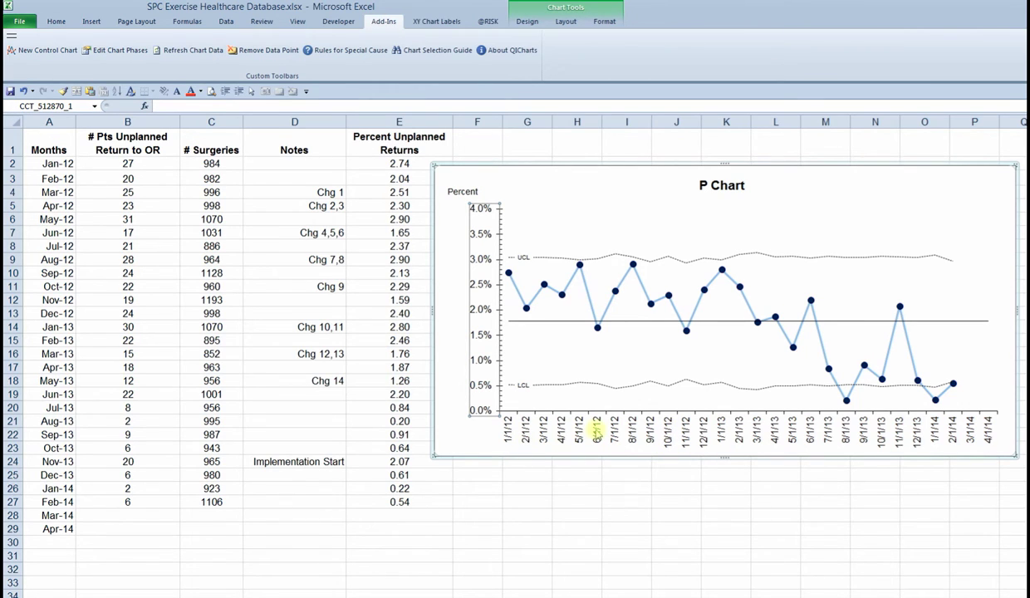
Format the horizontal axis labels as dates of the Mar-01 type, showing abbreviated month and two-digit year
{"action": "left_click", "coordinate": [596, 431]}
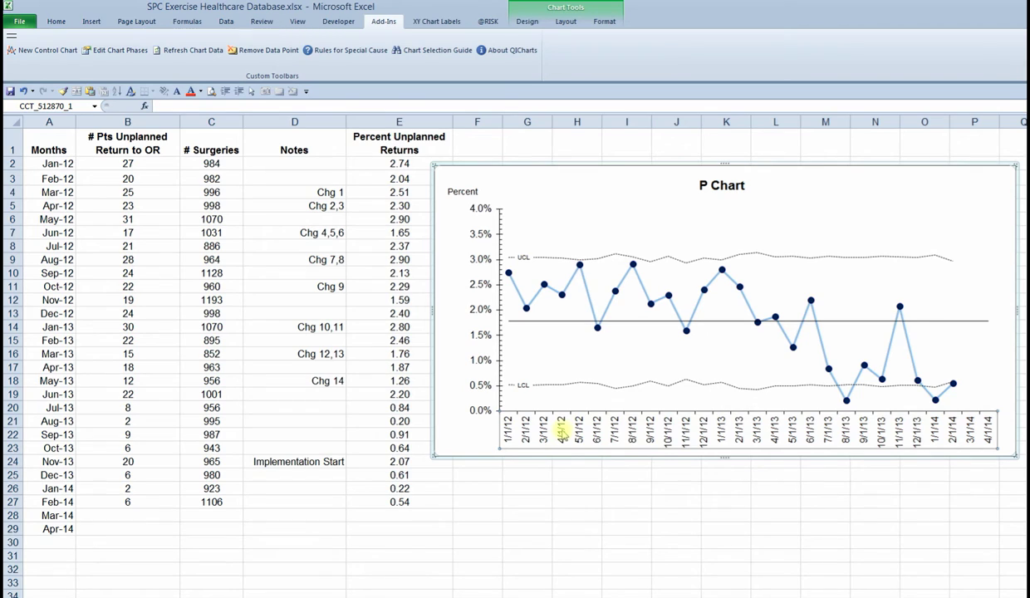
{"action": "right_click", "coordinate": [561, 430]}
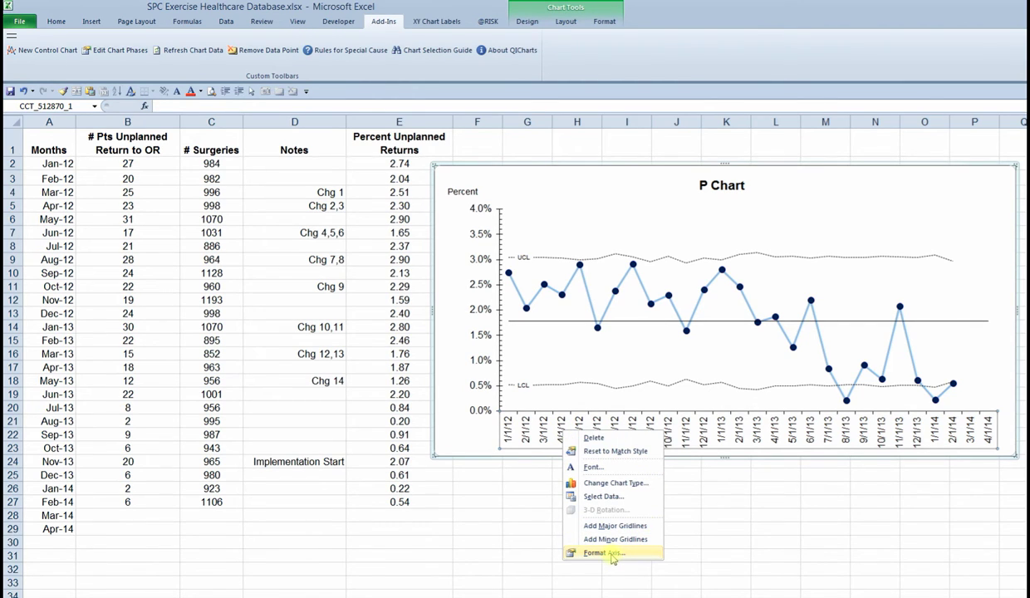
{"action": "left_click", "coordinate": [610, 553]}
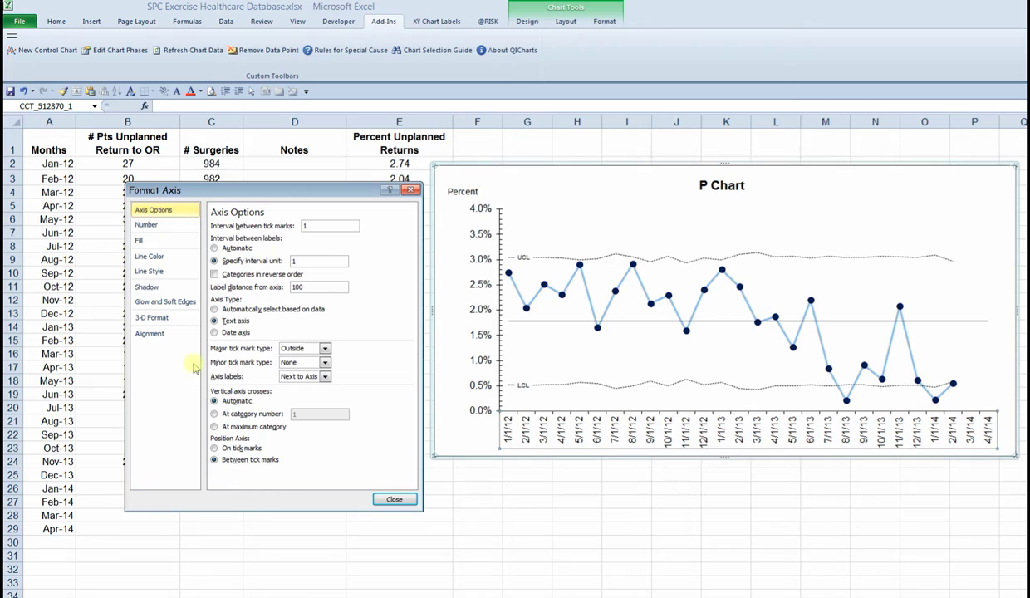
{"action": "left_click", "coordinate": [165, 223]}
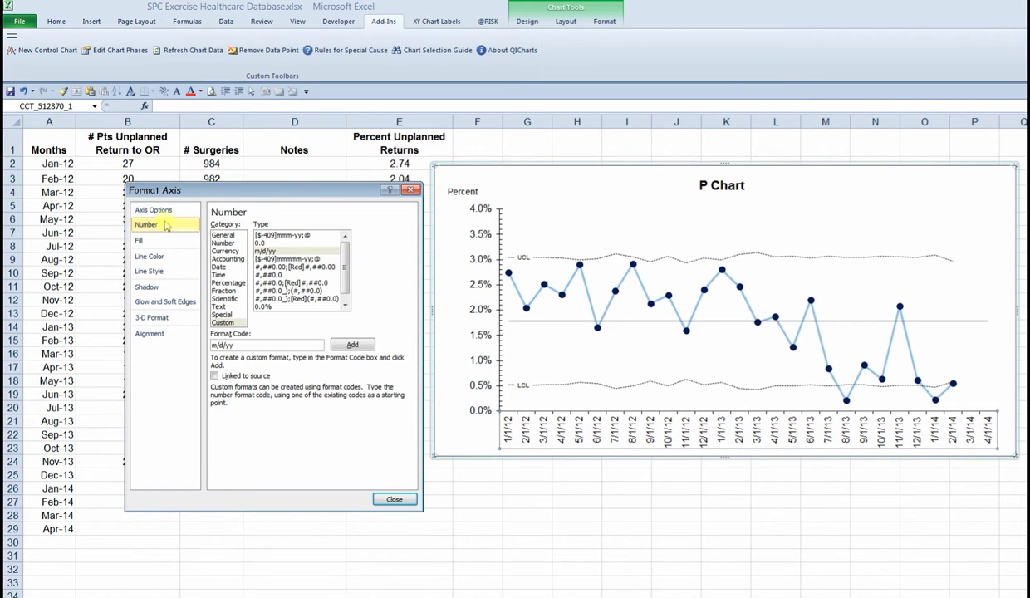
{"action": "left_click", "coordinate": [218, 266]}
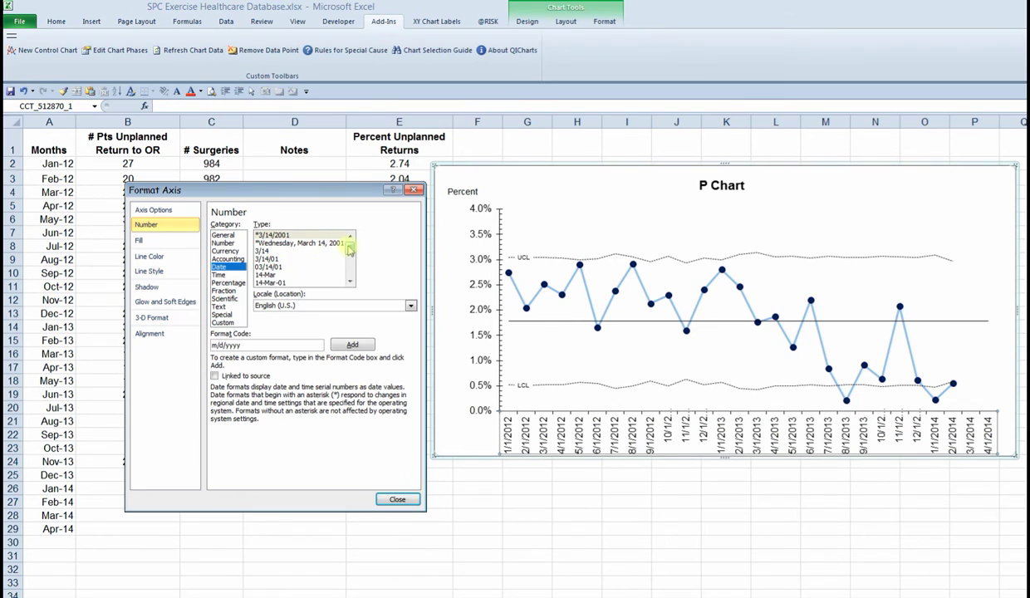
{"action": "left_click_drag", "start_coordinate": [350, 250], "coordinate": [350, 268]}
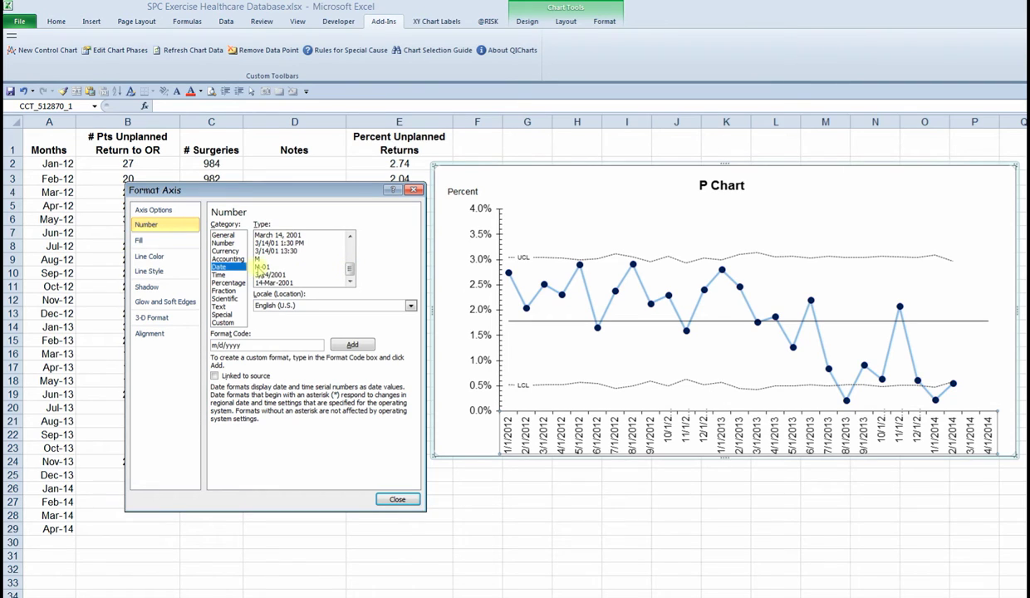
{"action": "left_click", "coordinate": [260, 267]}
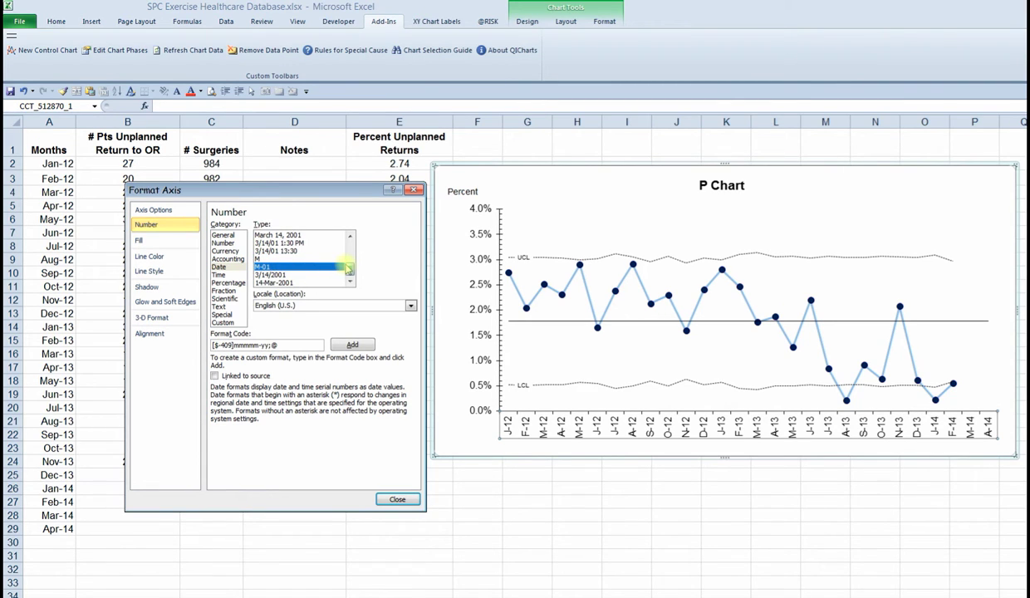
{"action": "scroll", "coordinate": [340, 257], "scroll_direction": "up", "scroll_amount": 2}
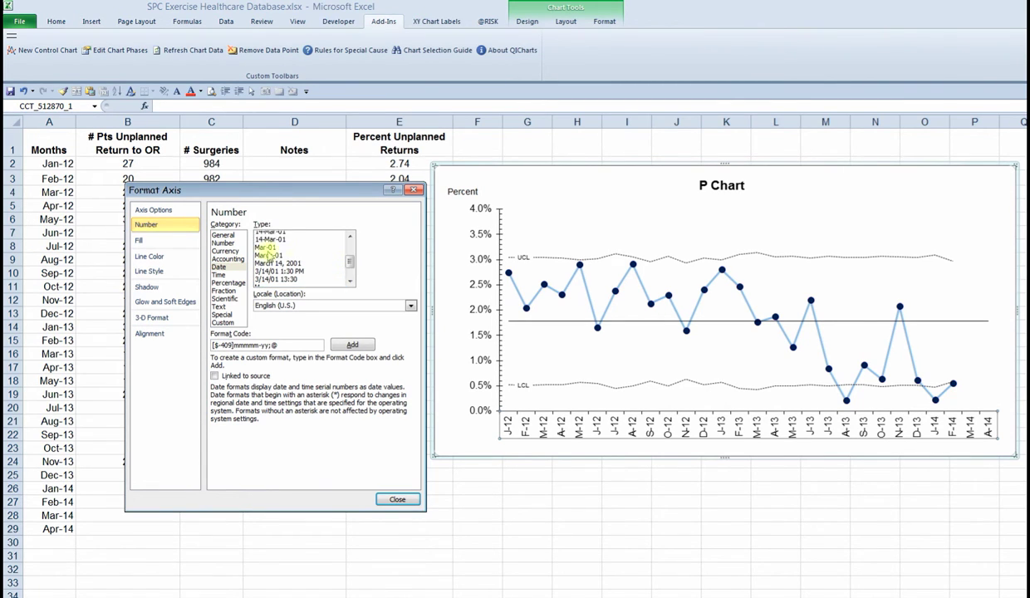
{"action": "left_click", "coordinate": [265, 248]}
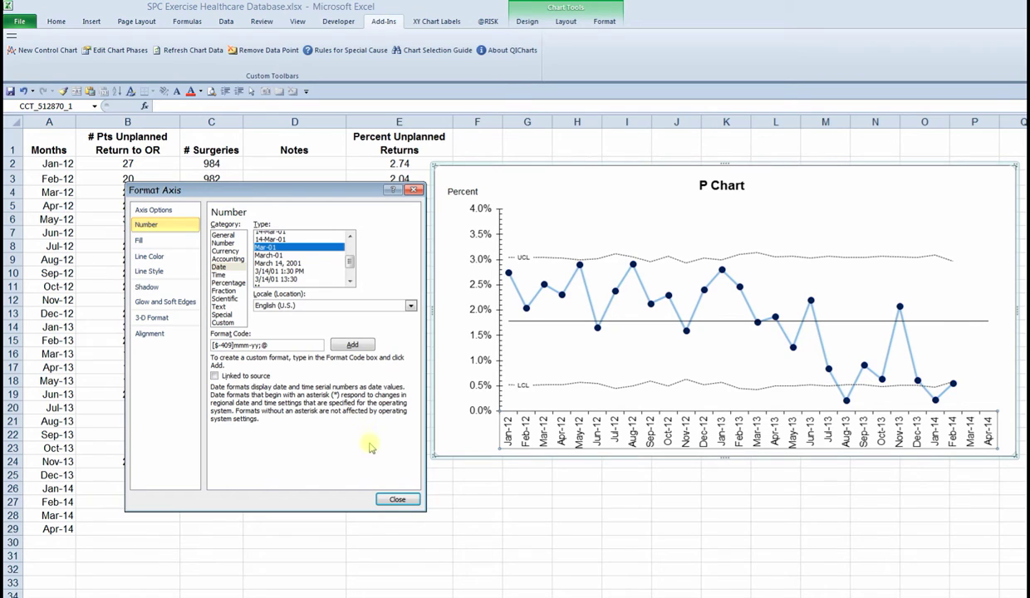
{"action": "left_click", "coordinate": [397, 500]}
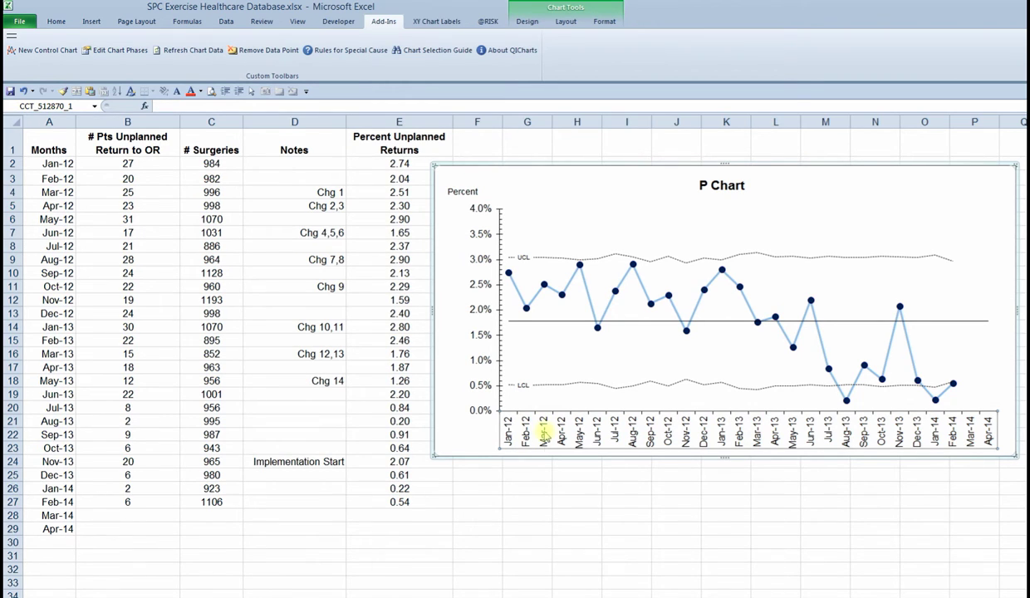
Reduce the font size of the month labels on the horizontal axis
{"action": "right_click", "coordinate": [544, 433]}
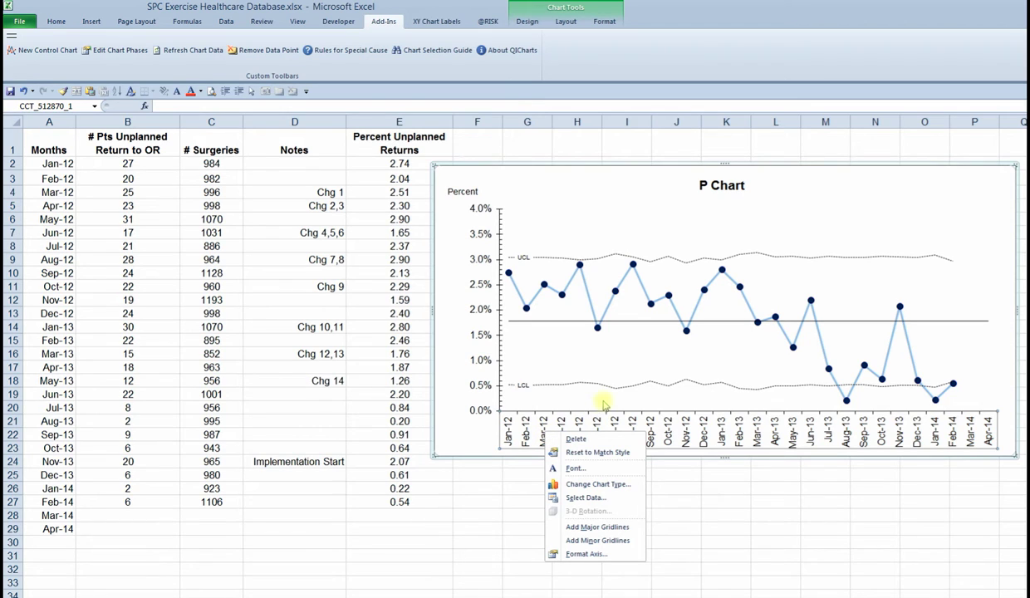
{"action": "left_click", "coordinate": [632, 404]}
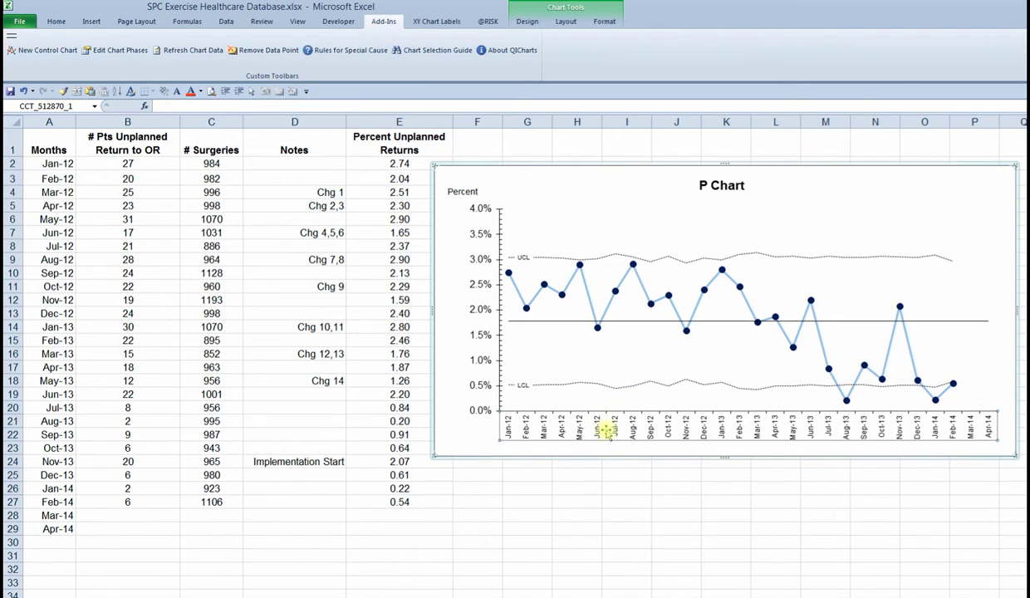
{"action": "right_click", "coordinate": [557, 440]}
{"action": "left_click", "coordinate": [529, 428]}
{"action": "left_click", "coordinate": [528, 430]}
Set the horizontal axis label text direction to Horizontal with a custom angle of 45° and close the axis settings
{"action": "right_click", "coordinate": [528, 432]}
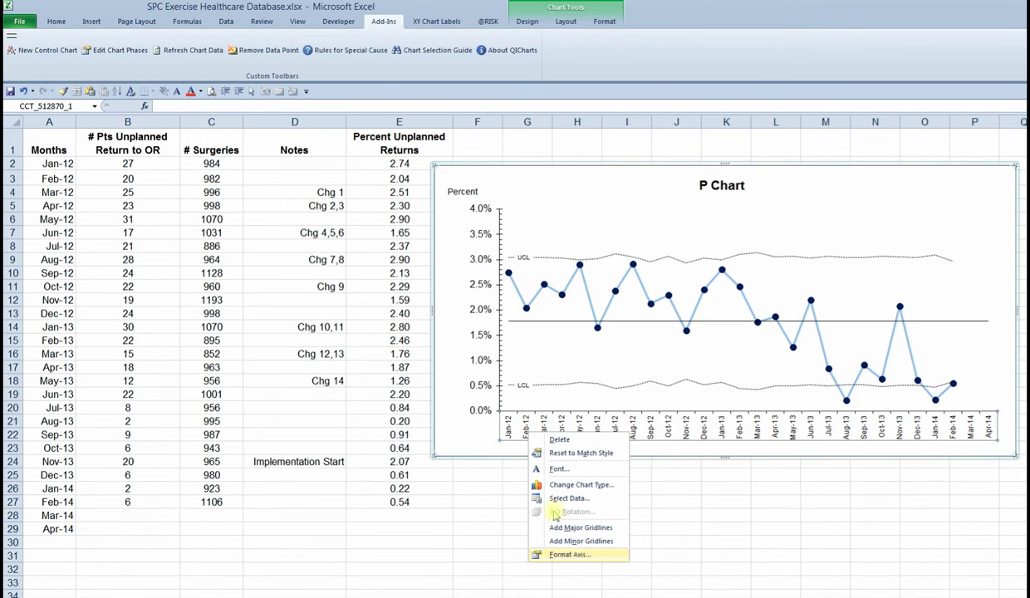
{"action": "left_click", "coordinate": [569, 554]}
{"action": "left_click", "coordinate": [150, 333]}
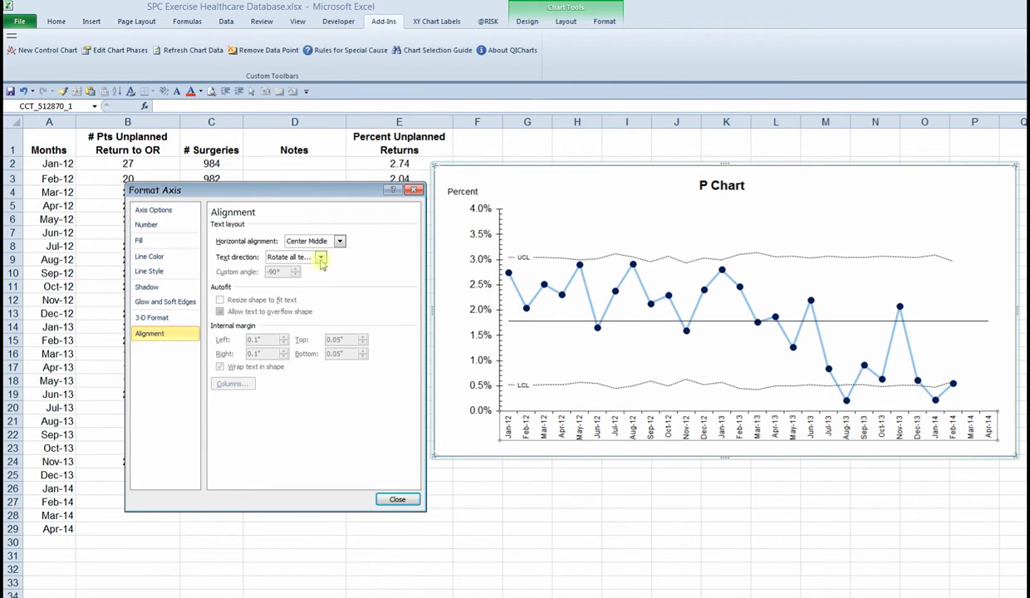
{"action": "left_click", "coordinate": [321, 259]}
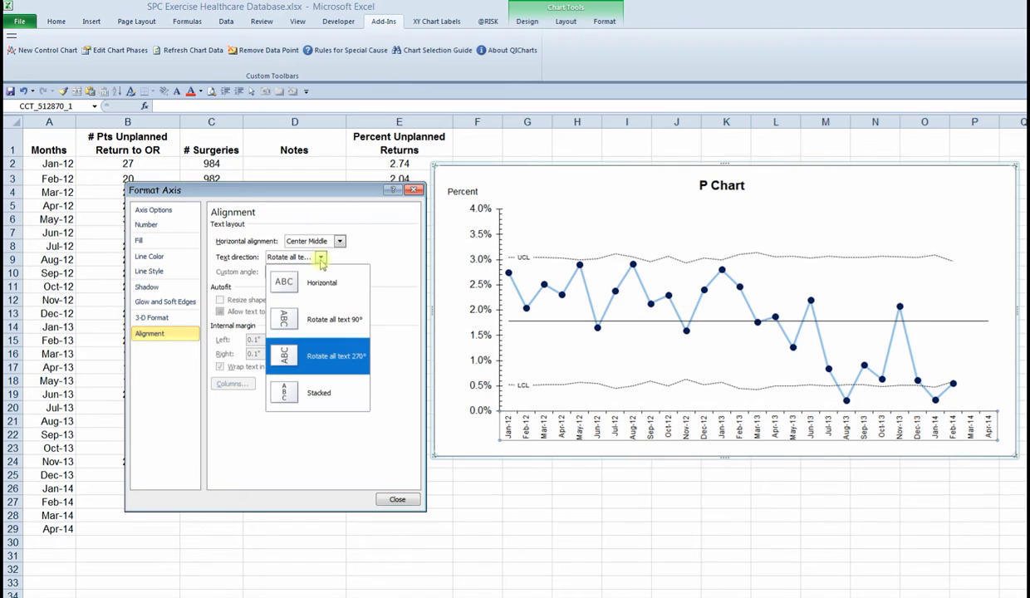
{"action": "left_click", "coordinate": [282, 289]}
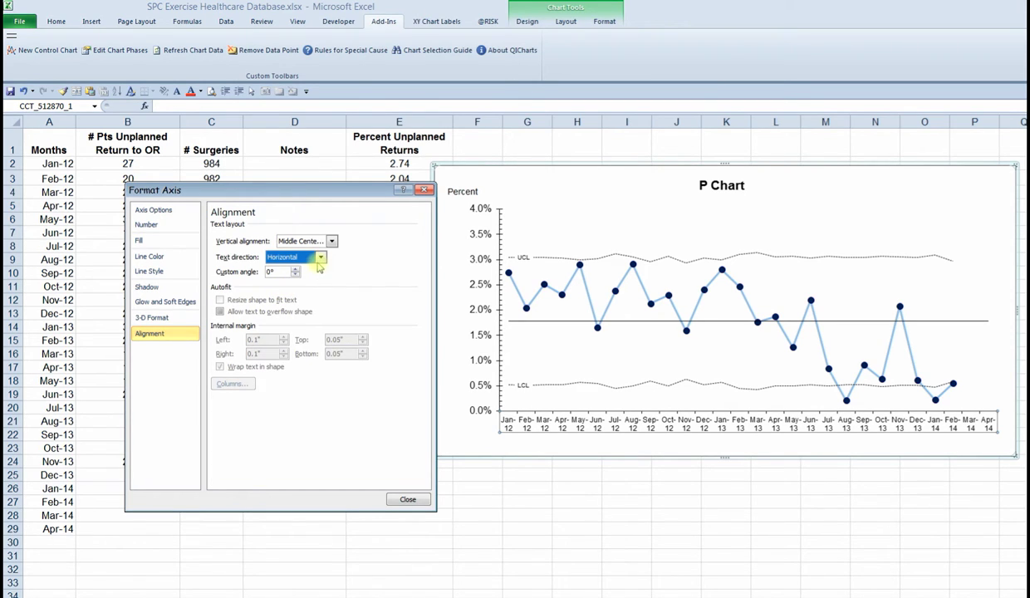
{"action": "left_click", "coordinate": [283, 271]}
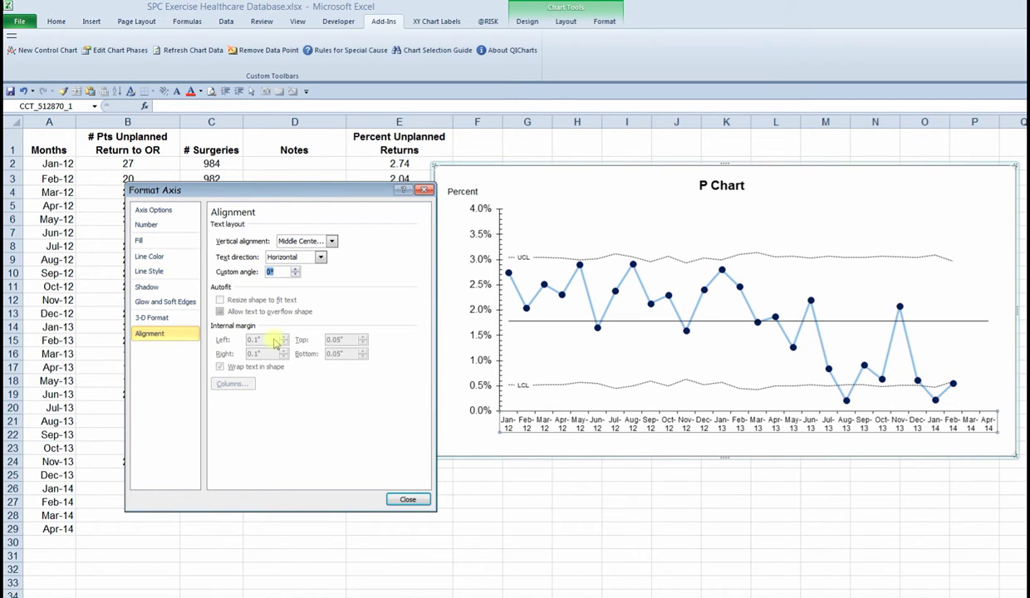
{"action": "type", "text": "45"}
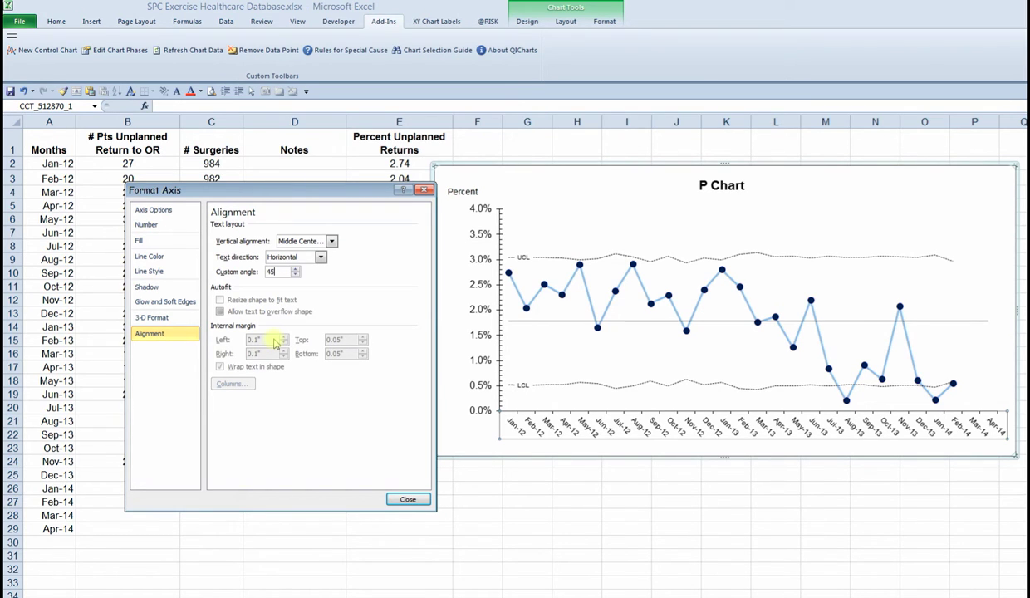
{"action": "left_click", "coordinate": [401, 495]}
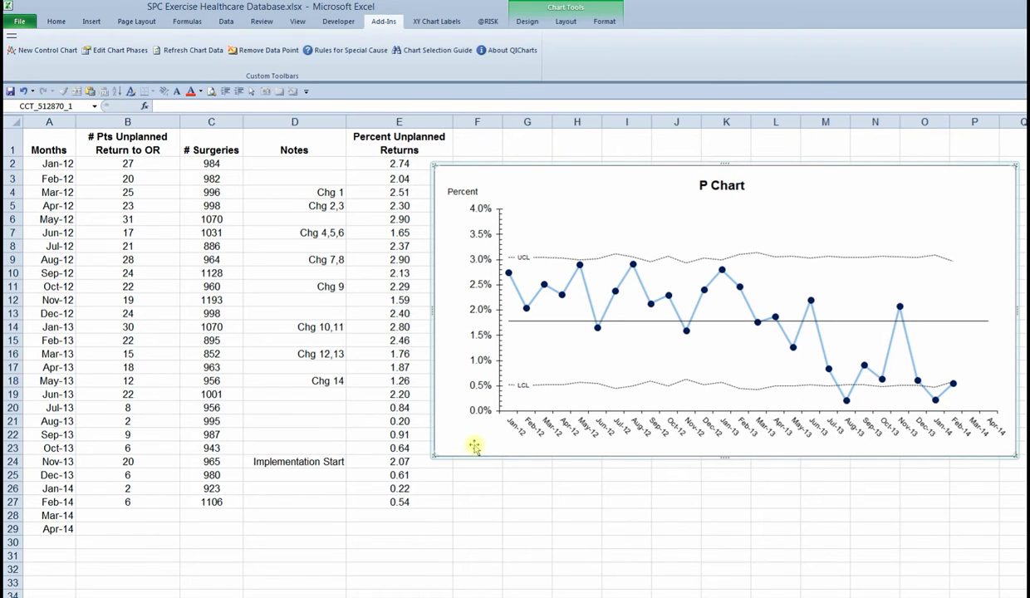
Insert "Percent Unplanned Returns to OR" in the chart title as a separate line above "P Chart"
{"action": "left_click", "coordinate": [704, 187]}
{"action": "left_click", "coordinate": [703, 186]}
{"action": "double_click", "coordinate": [715, 185]}
{"action": "left_click", "coordinate": [701, 185]}
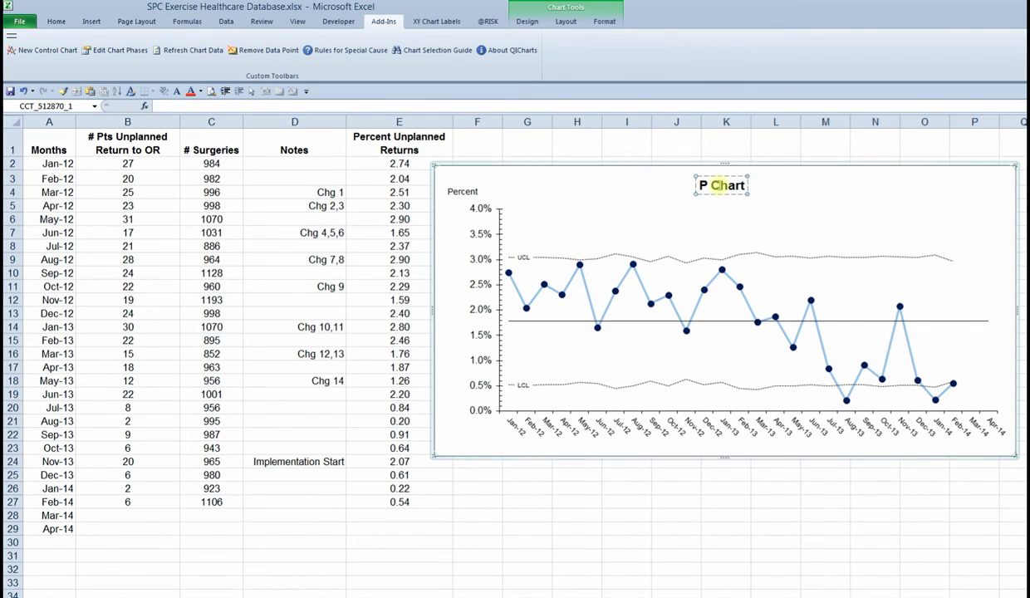
{"action": "type", "text": "Percent "}
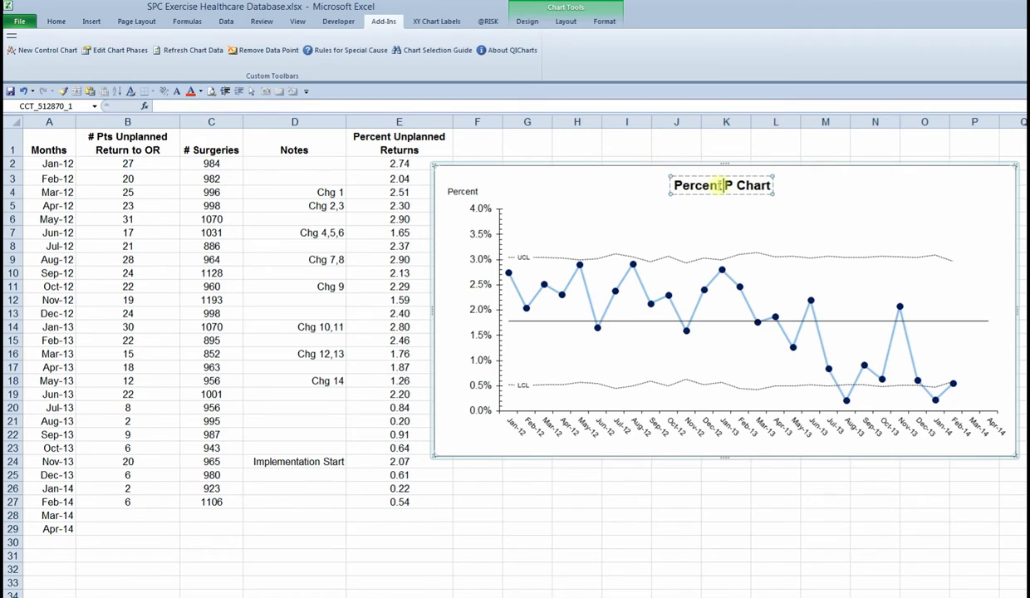
{"action": "type", "text": "Unplanned "}
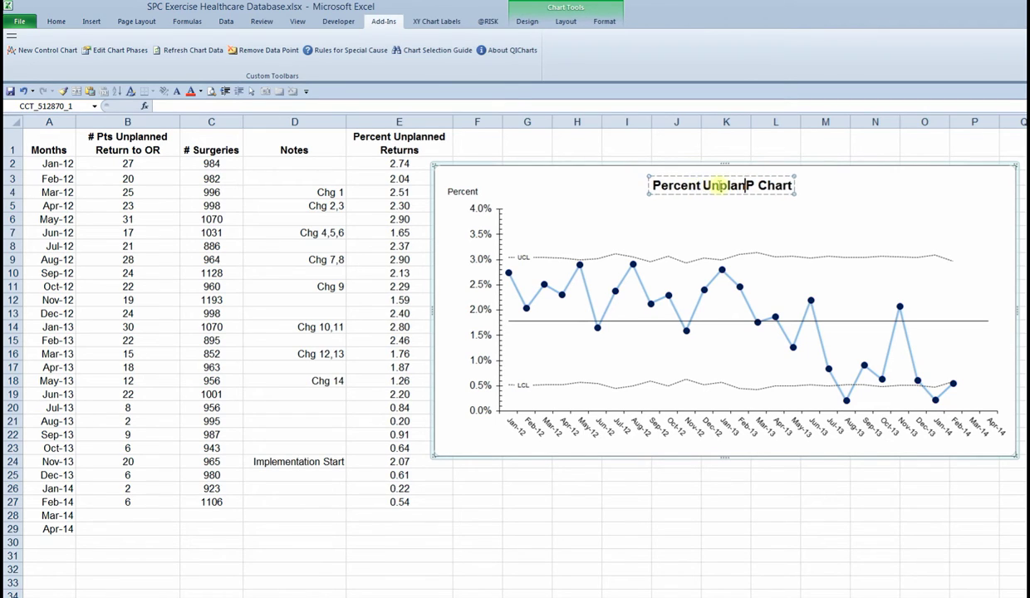
{"action": "type", "text": "Returns to "}
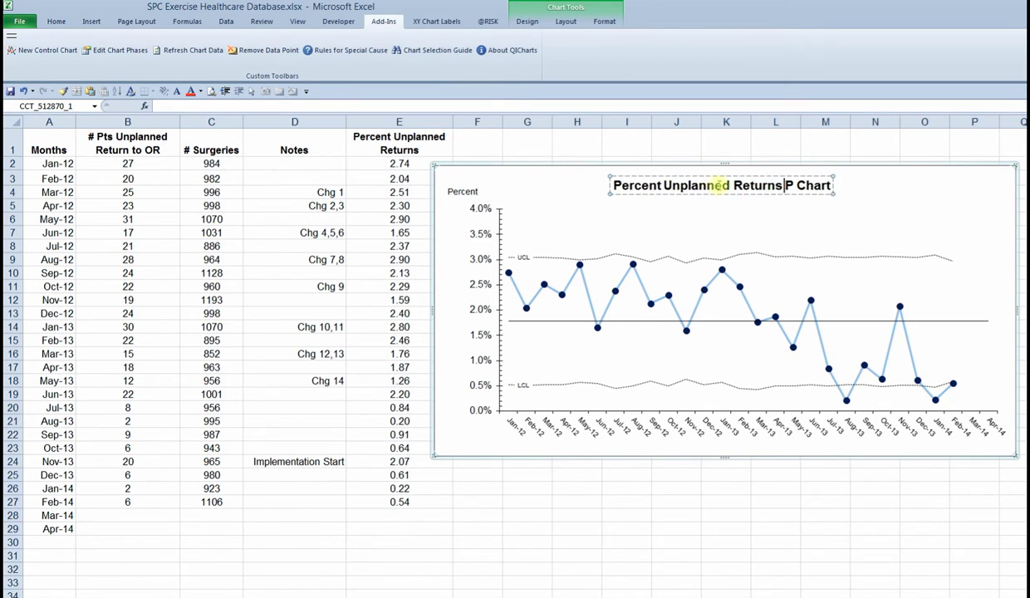
{"action": "type", "text": "OR"}
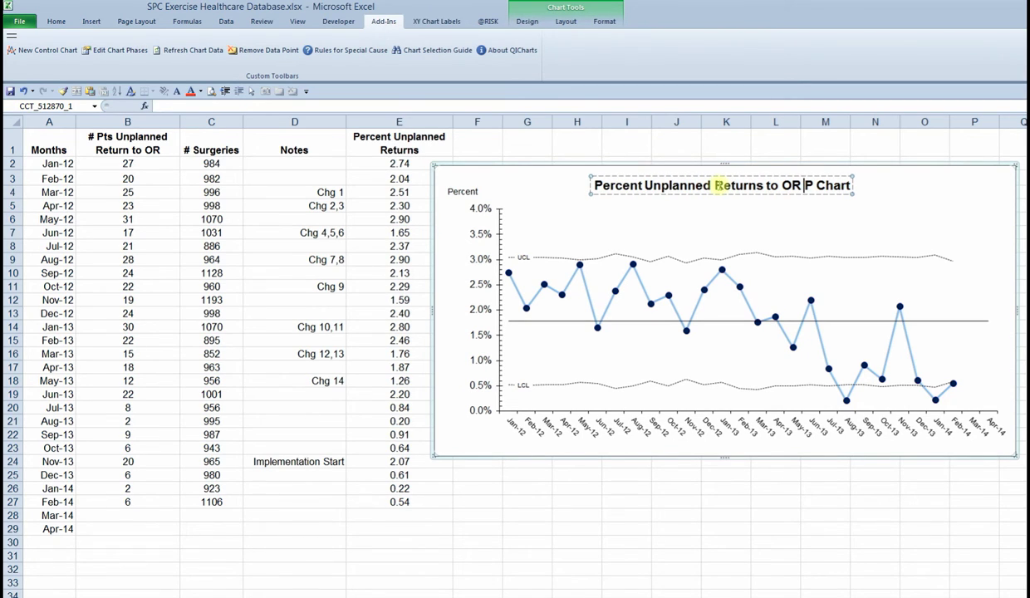
{"action": "key", "text": "BackSpace"}
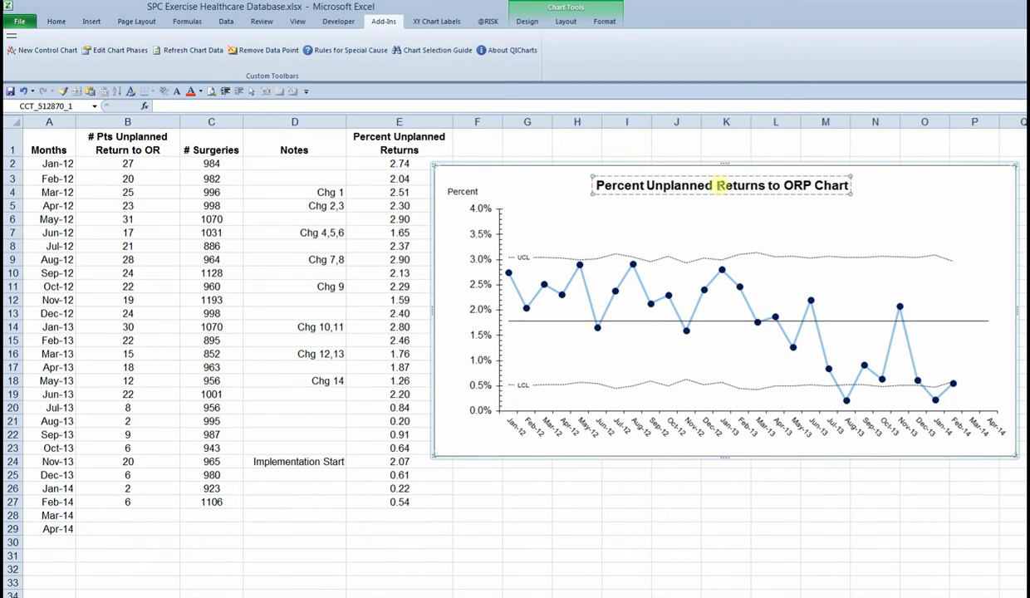
{"action": "key", "text": "Return"}
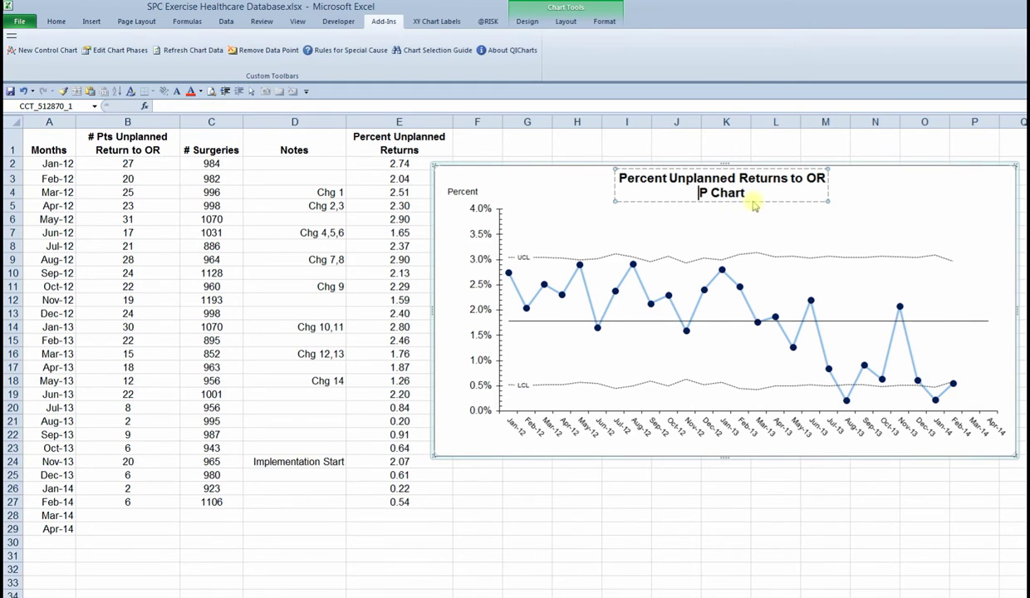
Make the title's "P Chart" line smaller and non-bold, and reposition the title centrally near the chart's upper edge
{"action": "left_click_drag", "start_coordinate": [700, 192], "coordinate": [739, 194]}
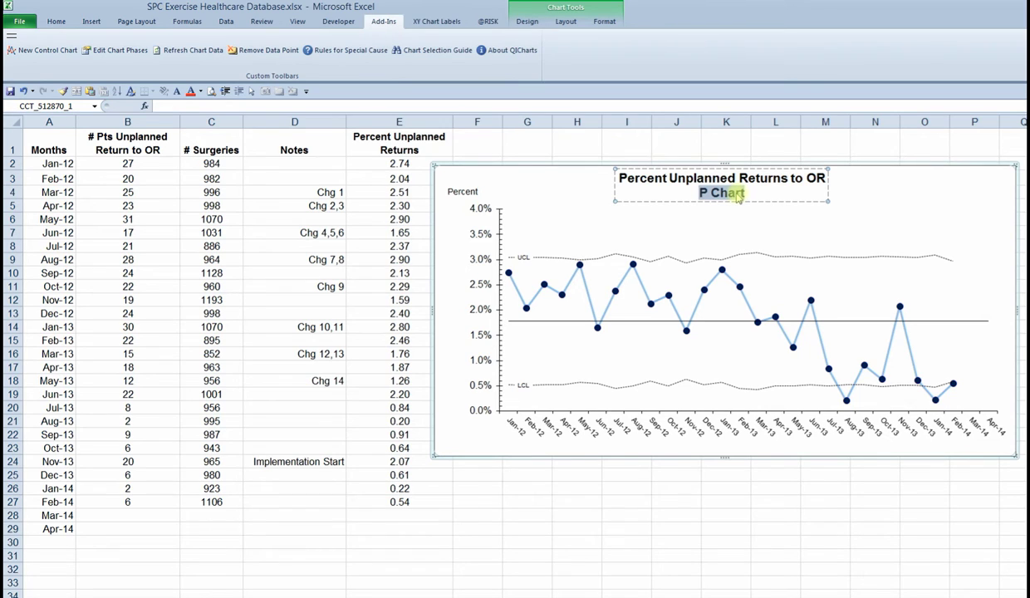
{"action": "right_click", "coordinate": [738, 194]}
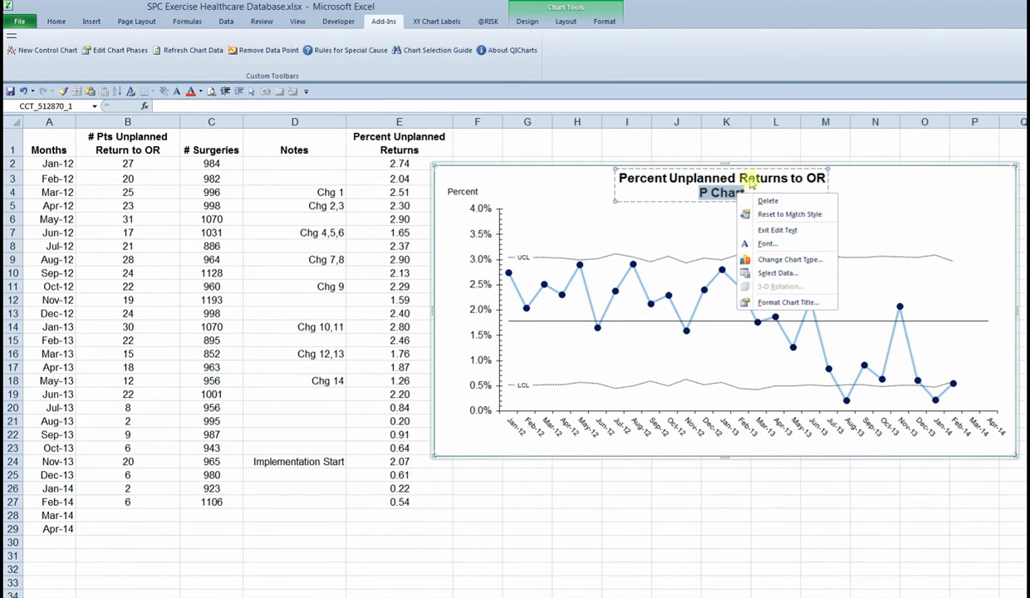
{"action": "key", "text": "Escape"}
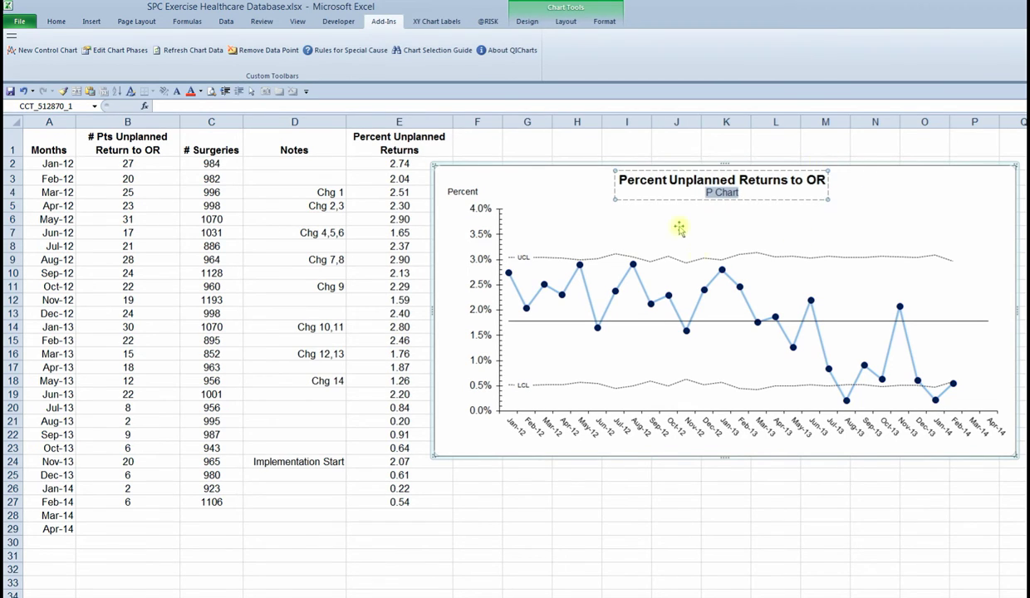
{"action": "left_click", "coordinate": [835, 188]}
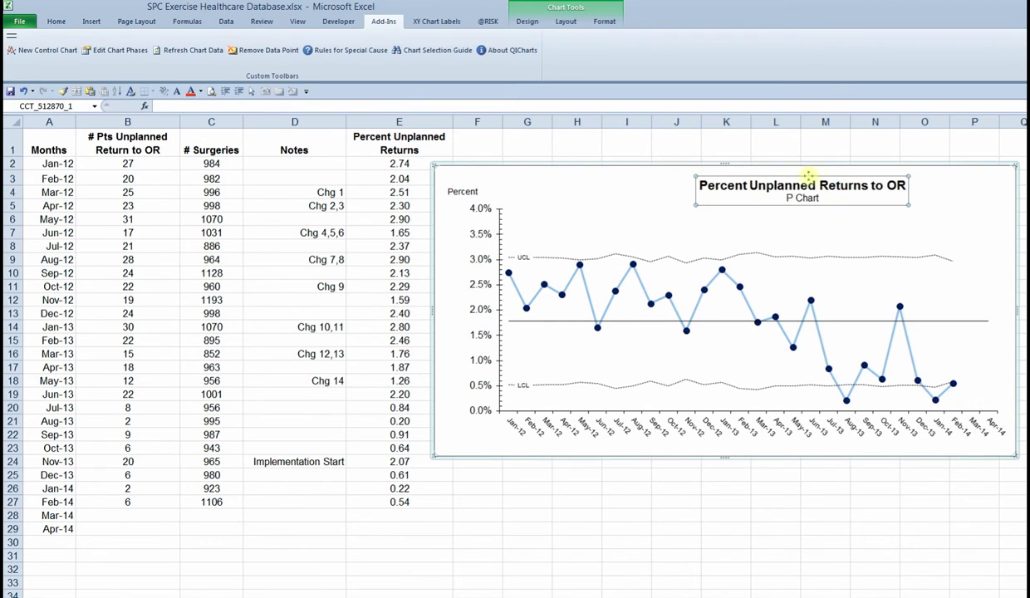
{"action": "left_click_drag", "start_coordinate": [751, 169], "coordinate": [678, 162]}
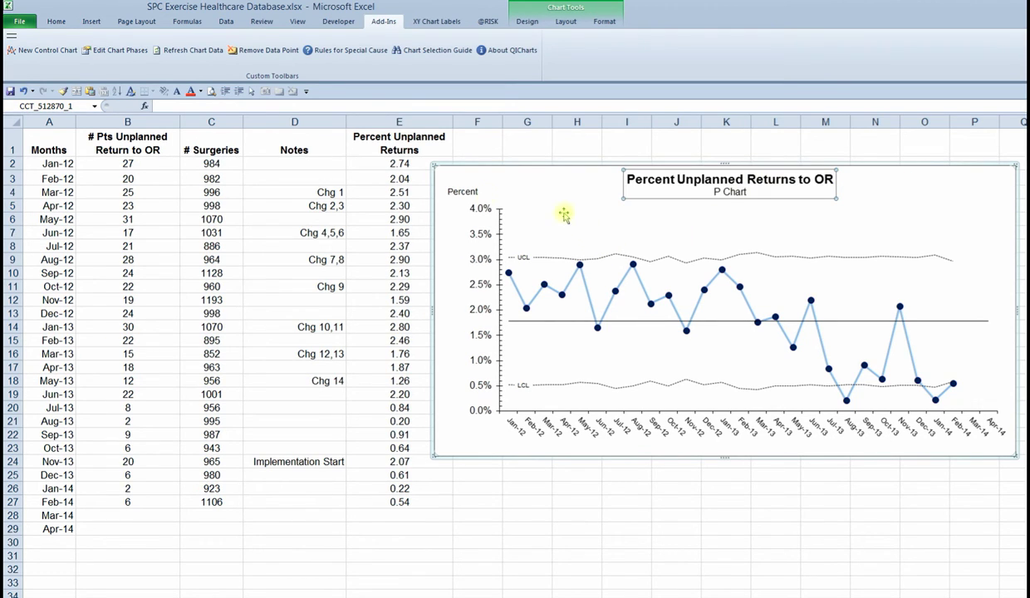
Extend the label text above the chart's vertical axis to read "Percent Returns"
{"action": "left_click", "coordinate": [478, 192]}
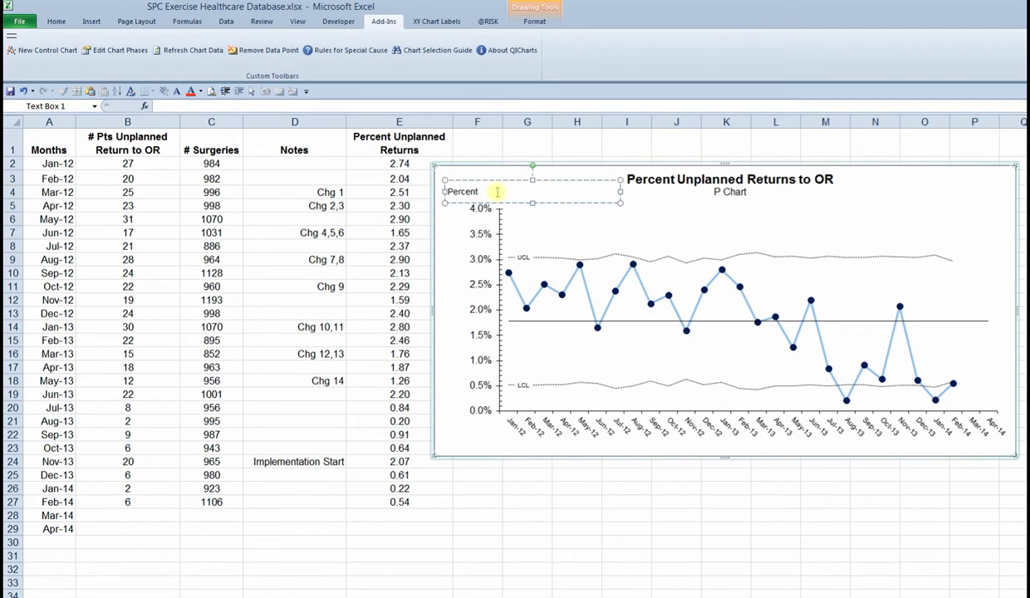
{"action": "type", "text": "Unp"}
{"action": "key", "text": "BackSpace"}
{"action": "key", "text": "BackSpace"}
{"action": "key", "text": "BackSpace"}
{"action": "type", "text": "Te"}
{"action": "key", "text": "BackSpace"}
{"action": "key", "text": "BackSpace"}
{"action": "type", "text": "Reg"}
{"action": "type", "text": "urns"}
{"action": "left_click", "coordinate": [583, 219]}
{"action": "left_click", "coordinate": [498, 193]}
{"action": "left_click", "coordinate": [545, 221]}
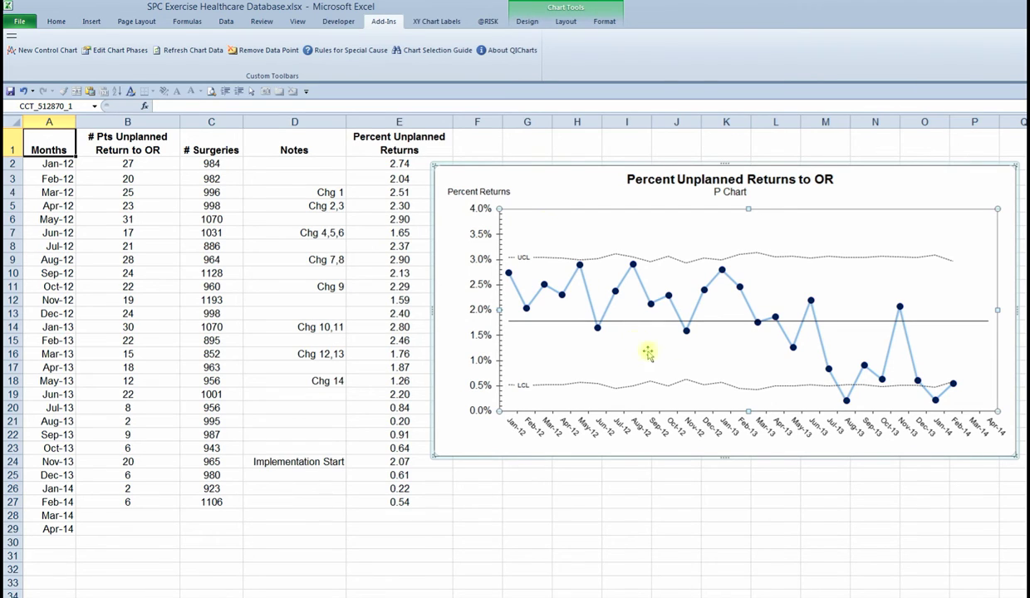
Extend the chart frame downward to about row 26 and shorten the plot area to leave blank space below the month labels
{"action": "left_click", "coordinate": [726, 457]}
{"action": "left_click_drag", "start_coordinate": [726, 456], "coordinate": [724, 490]}
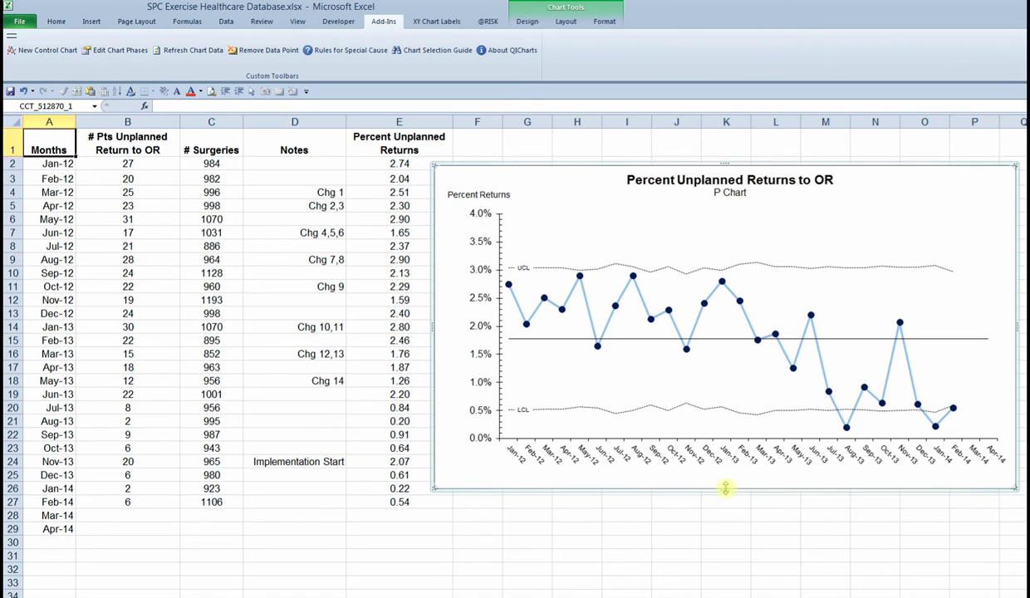
{"action": "left_click", "coordinate": [713, 436]}
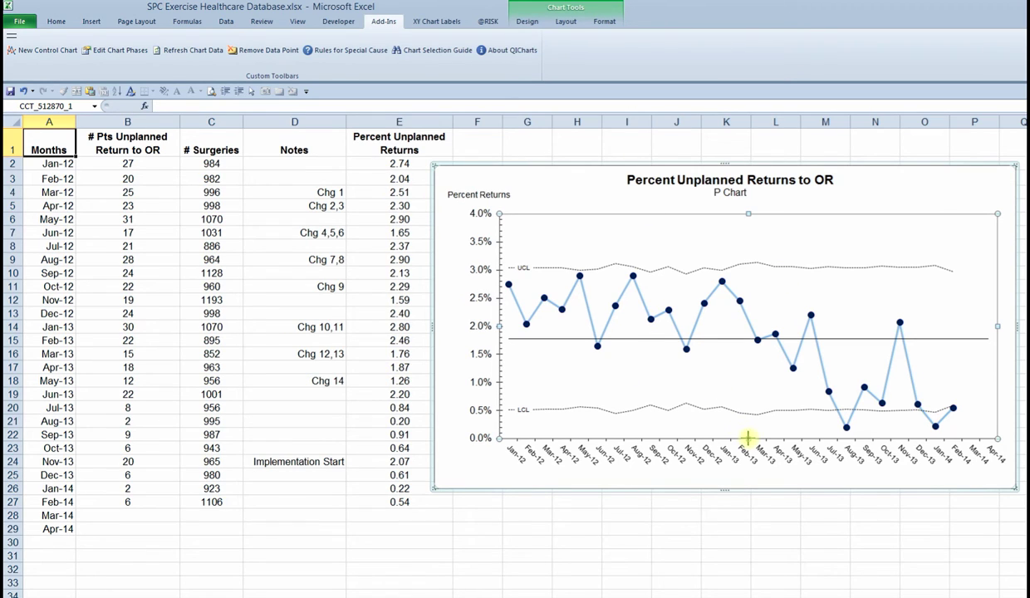
{"action": "left_click_drag", "start_coordinate": [747, 402], "coordinate": [747, 403]}
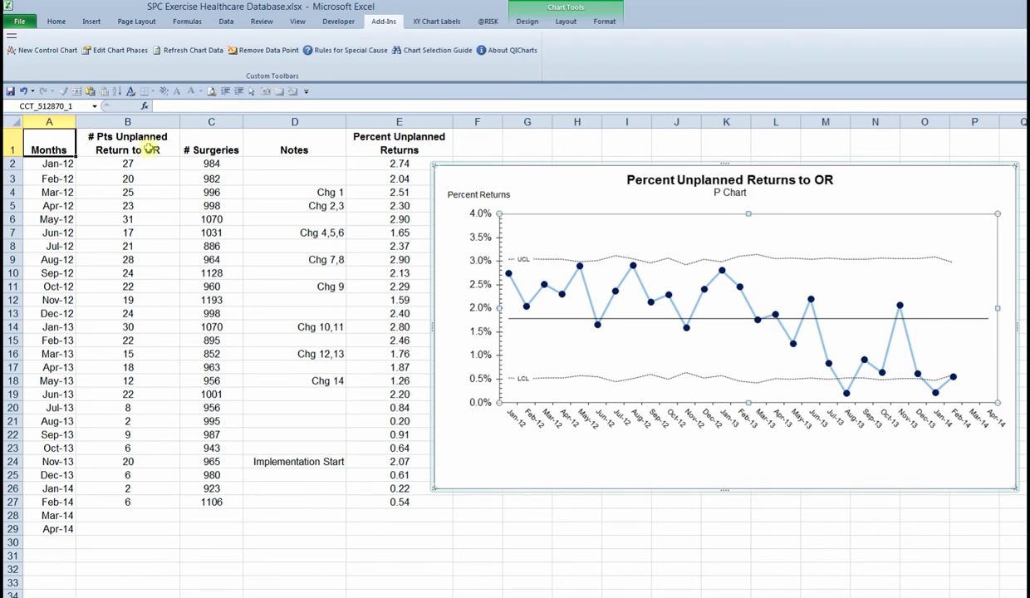
Copy the unplanned returns and surgeries columns with their headers, range B1:C29
{"action": "left_click", "coordinate": [143, 141]}
{"action": "left_click_drag", "start_coordinate": [142, 142], "coordinate": [186, 529]}
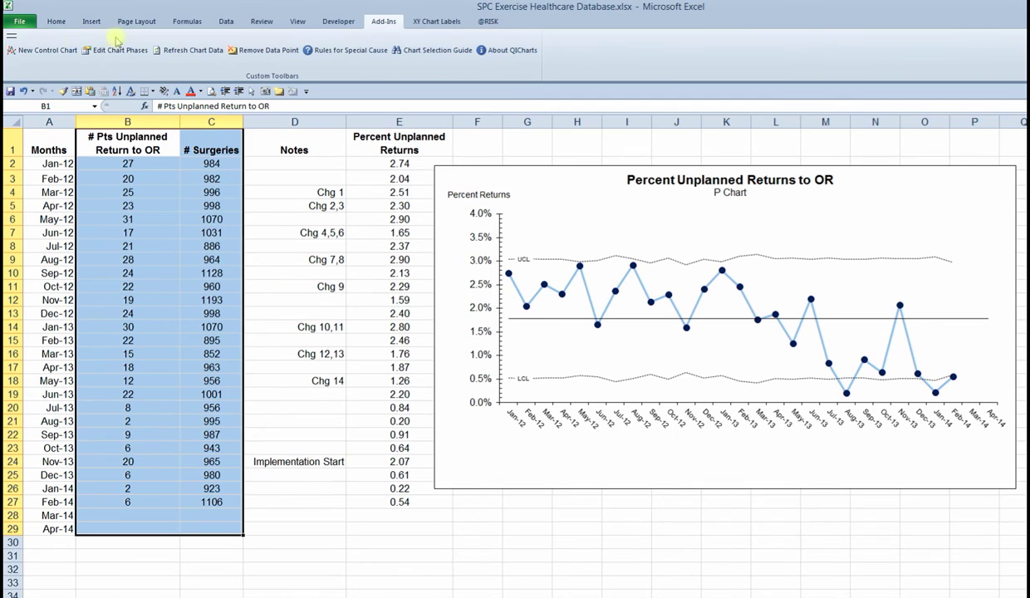
{"action": "left_click", "coordinate": [55, 22]}
{"action": "left_click", "coordinate": [63, 64]}
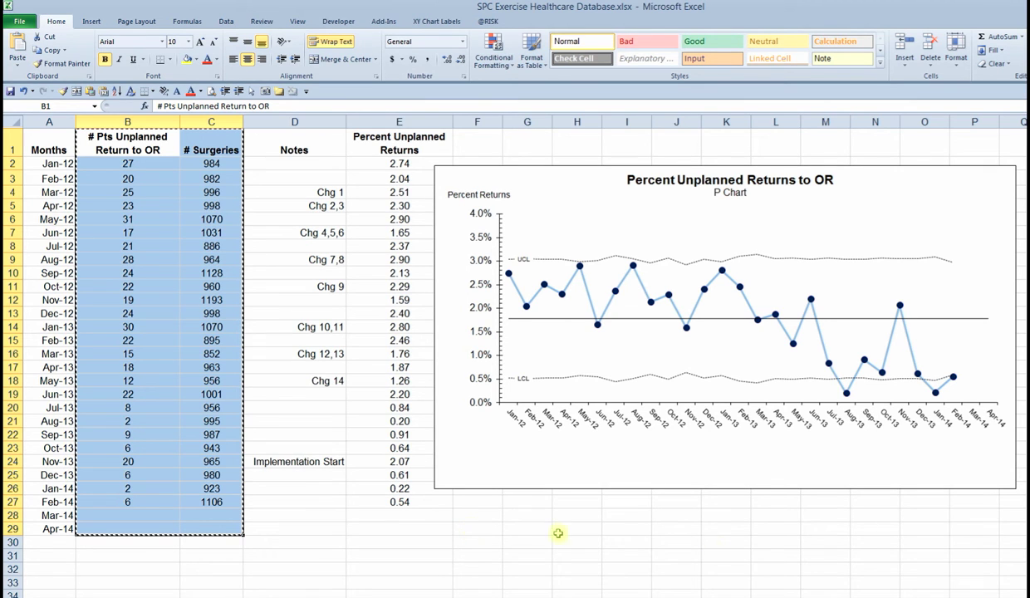
Paste the copied data transposed into rows starting at cell S2, beyond the chart
{"action": "scroll", "coordinate": [760, 581], "scroll_direction": "right", "scroll_amount": 3}
{"action": "scroll", "coordinate": [913, 595], "scroll_direction": "right", "scroll_amount": 11}
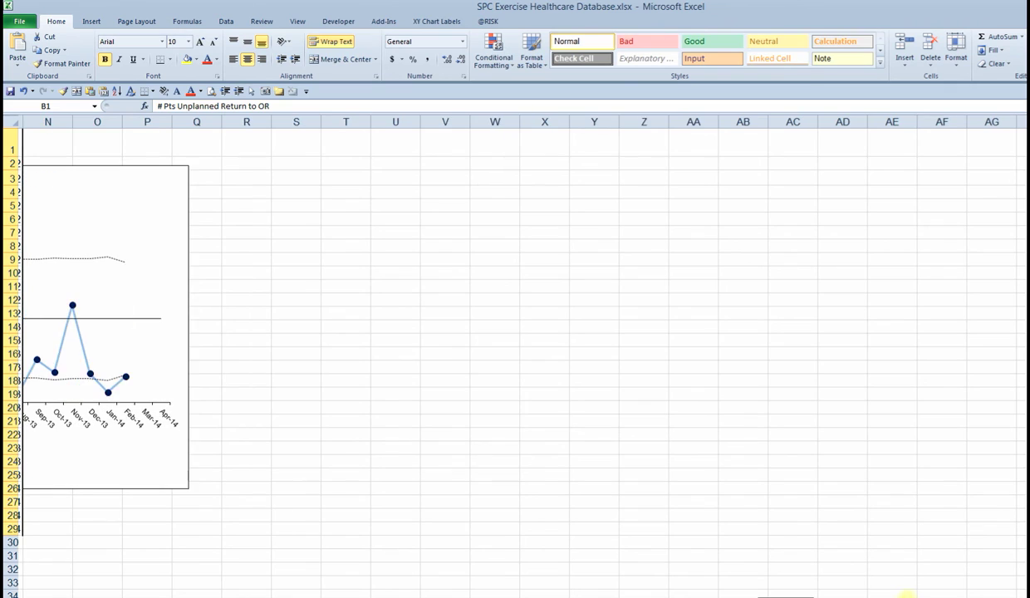
{"action": "scroll", "coordinate": [913, 595], "scroll_direction": "left", "scroll_amount": 1}
{"action": "left_click", "coordinate": [295, 163]}
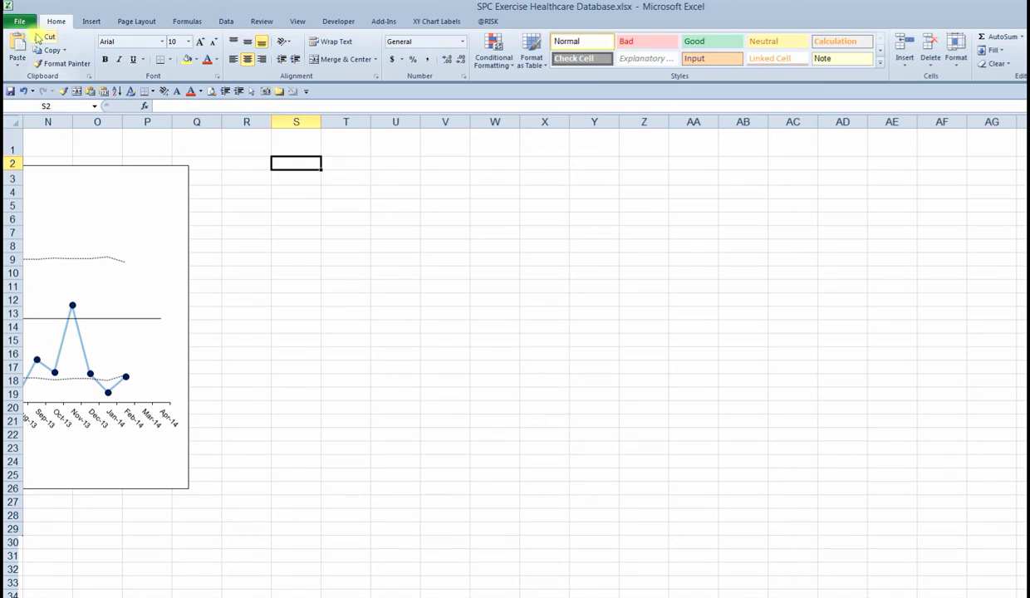
{"action": "left_click", "coordinate": [18, 67]}
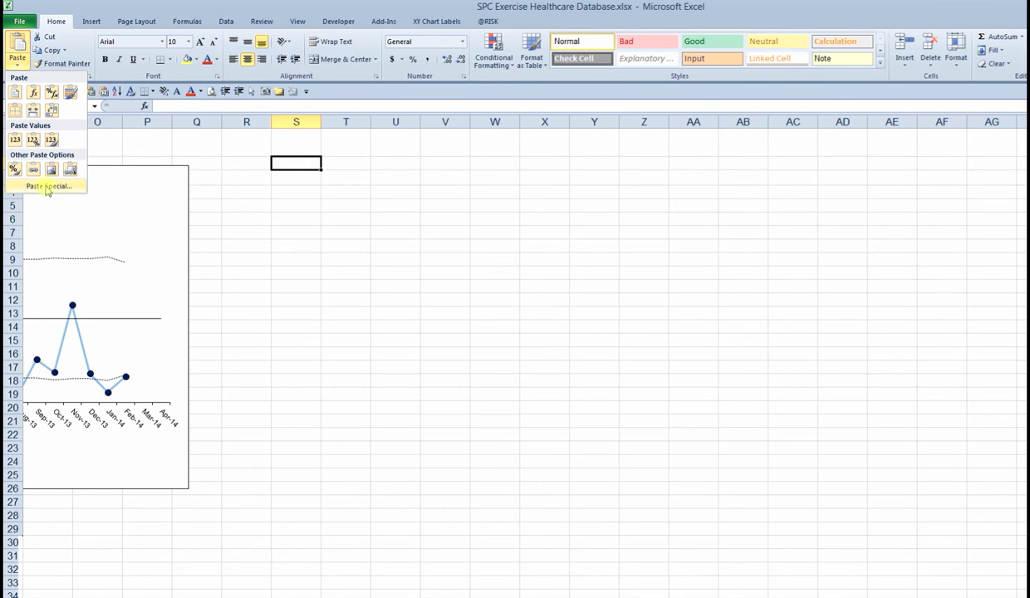
{"action": "left_click", "coordinate": [48, 188]}
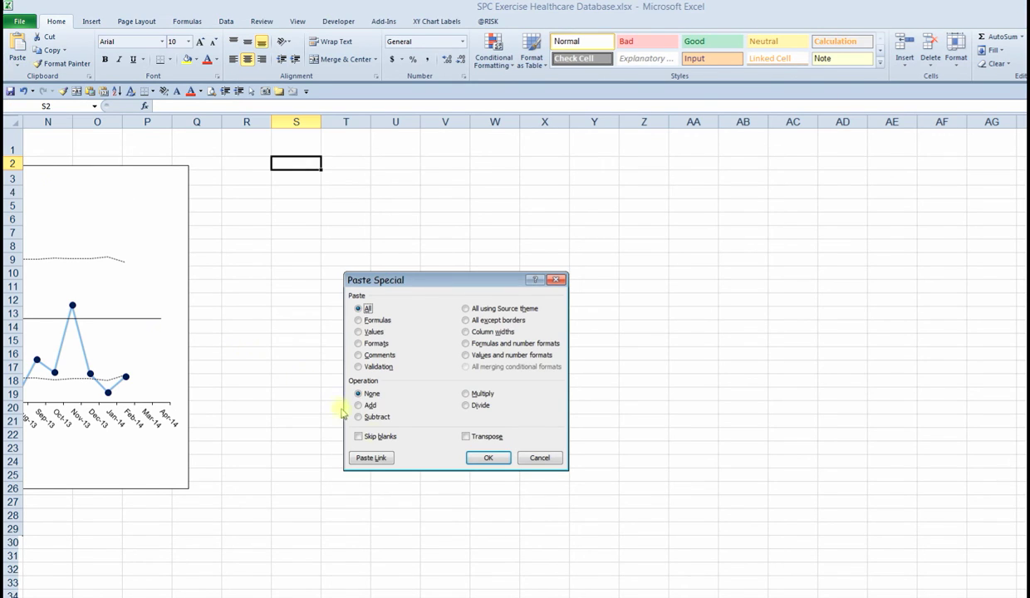
{"action": "left_click", "coordinate": [466, 436]}
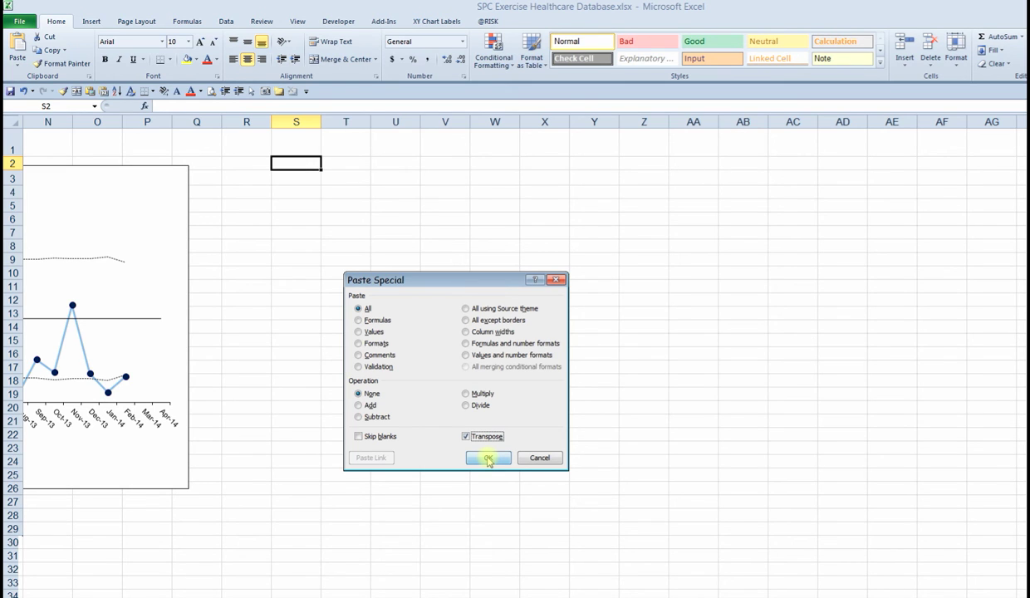
{"action": "left_click", "coordinate": [488, 459]}
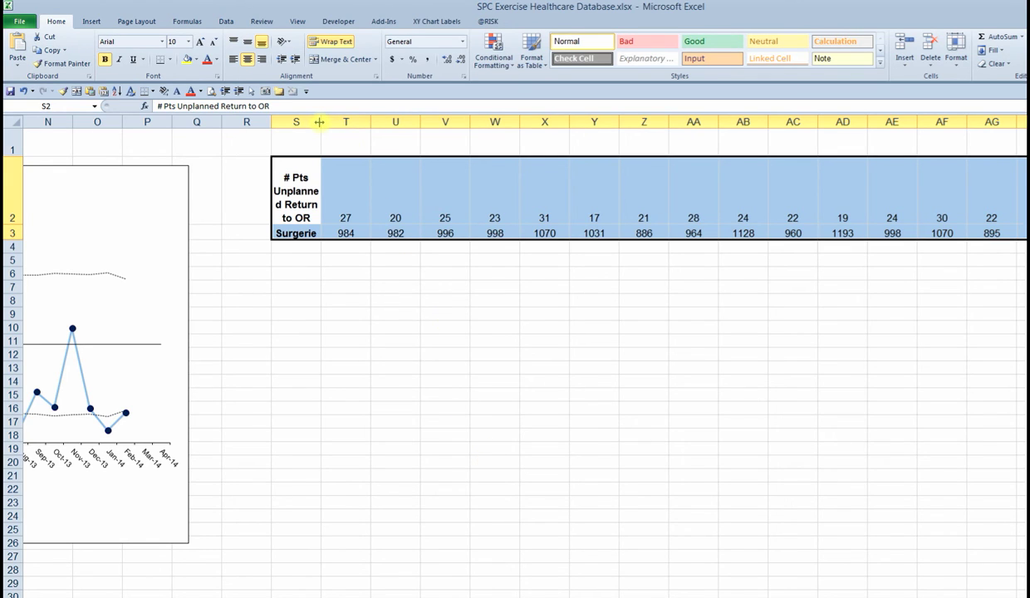
Widen column S to fit the row headers and replace the header in S2 with "# Returns"
{"action": "left_click_drag", "start_coordinate": [319, 122], "coordinate": [350, 122]}
{"action": "left_click", "coordinate": [312, 213]}
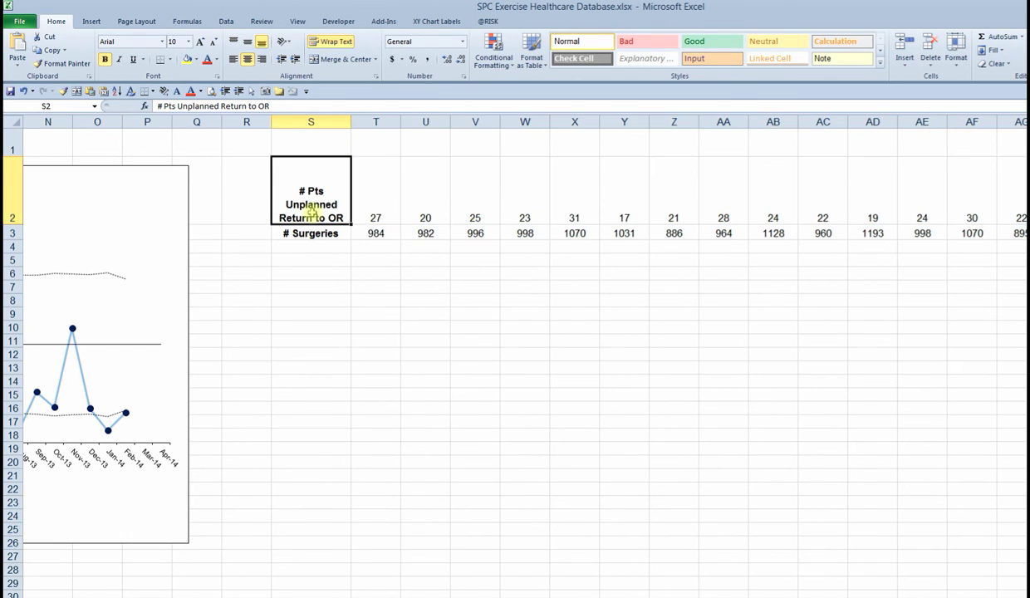
{"action": "type", "text": "# Returns"}
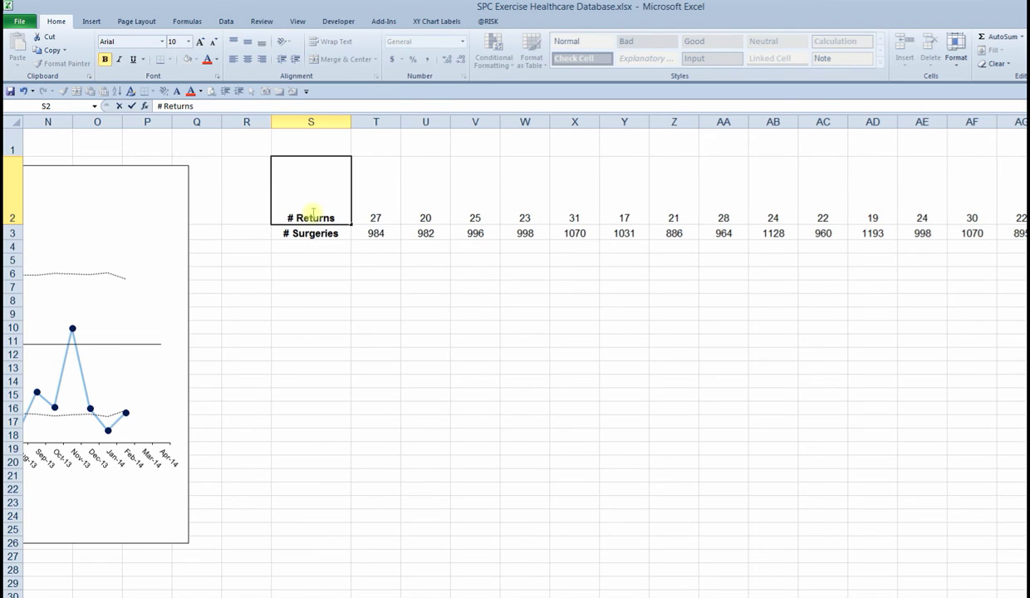
{"action": "key", "text": "ctrl+Return"}
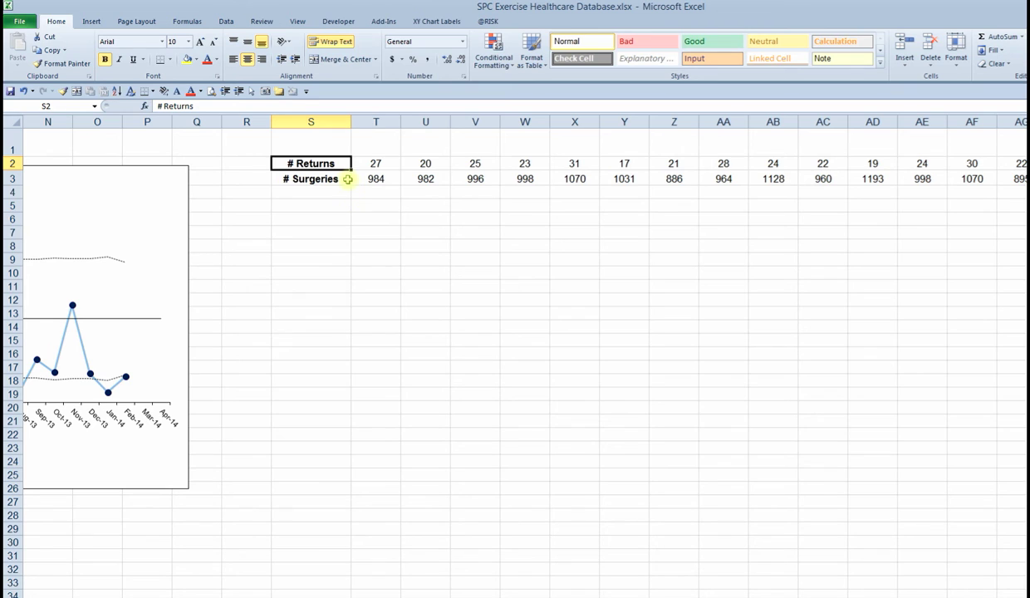
Narrow columns T through AS equally so their figures just fit, and tighten column S around the row headers
{"action": "left_click_drag", "start_coordinate": [365, 117], "coordinate": [1023, 122]}
{"action": "left_click_drag", "start_coordinate": [1026, 150], "coordinate": [916, 150]}
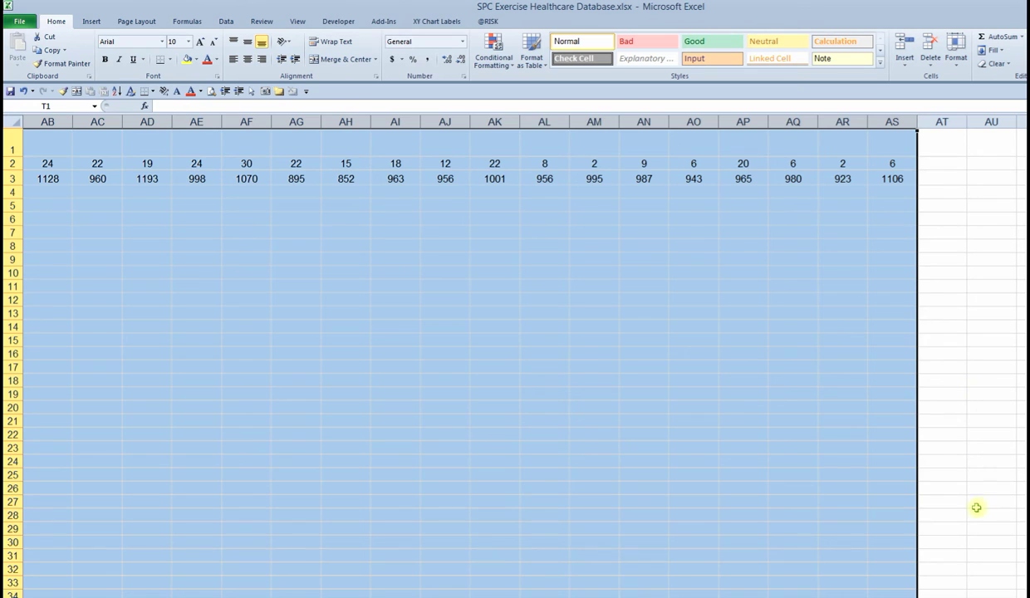
{"action": "scroll", "coordinate": [942, 582], "scroll_direction": "left", "scroll_amount": 3}
{"action": "scroll", "coordinate": [943, 582], "scroll_direction": "left", "scroll_amount": 4}
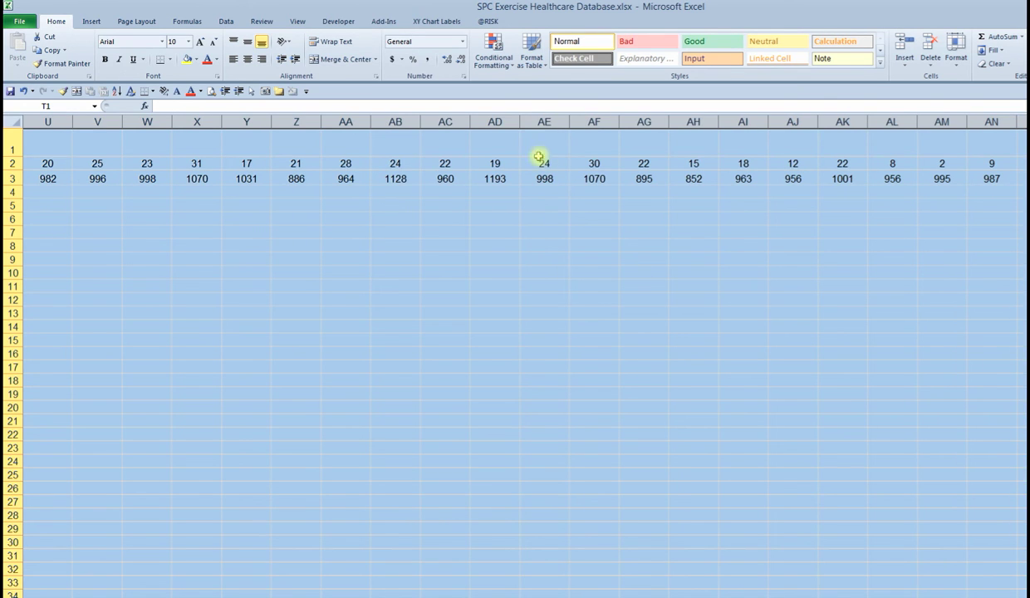
{"action": "left_click_drag", "start_coordinate": [518, 118], "coordinate": [504, 125]}
{"action": "scroll", "coordinate": [515, 332], "scroll_direction": "left", "scroll_amount": 8}
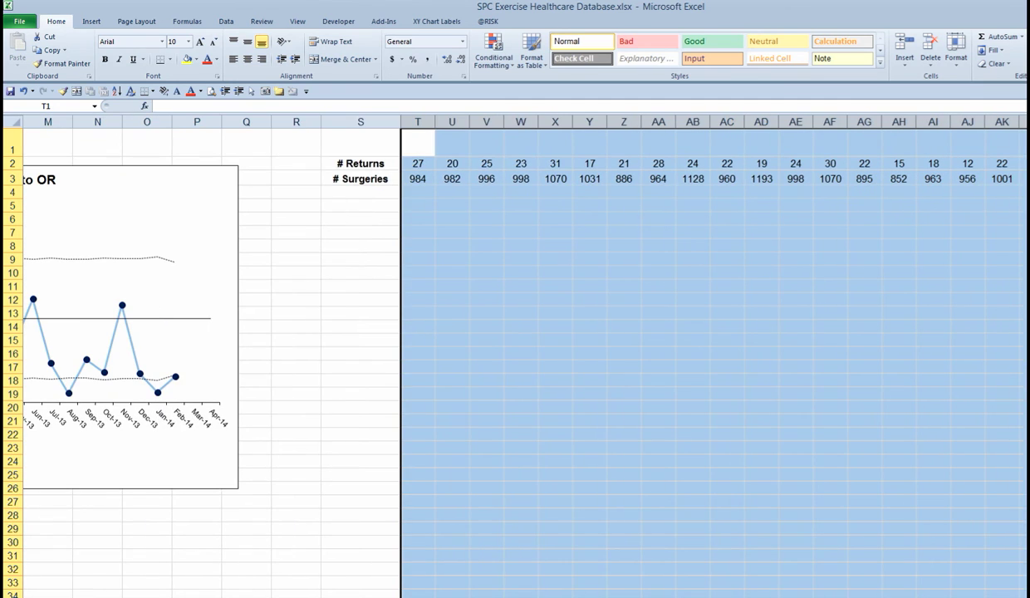
{"action": "left_click_drag", "start_coordinate": [536, 121], "coordinate": [502, 122]}
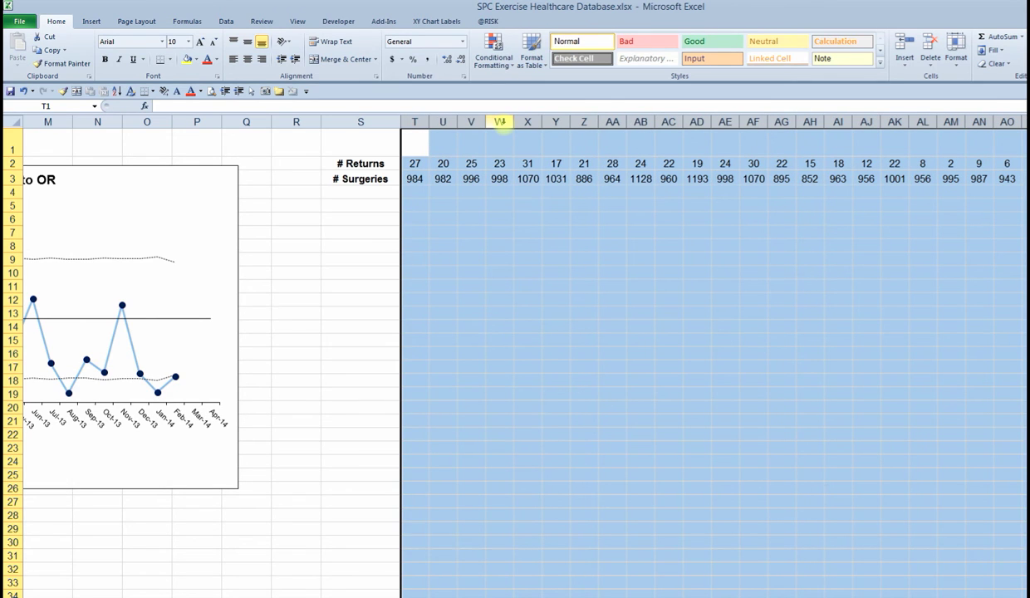
{"action": "left_click_drag", "start_coordinate": [401, 122], "coordinate": [386, 125]}
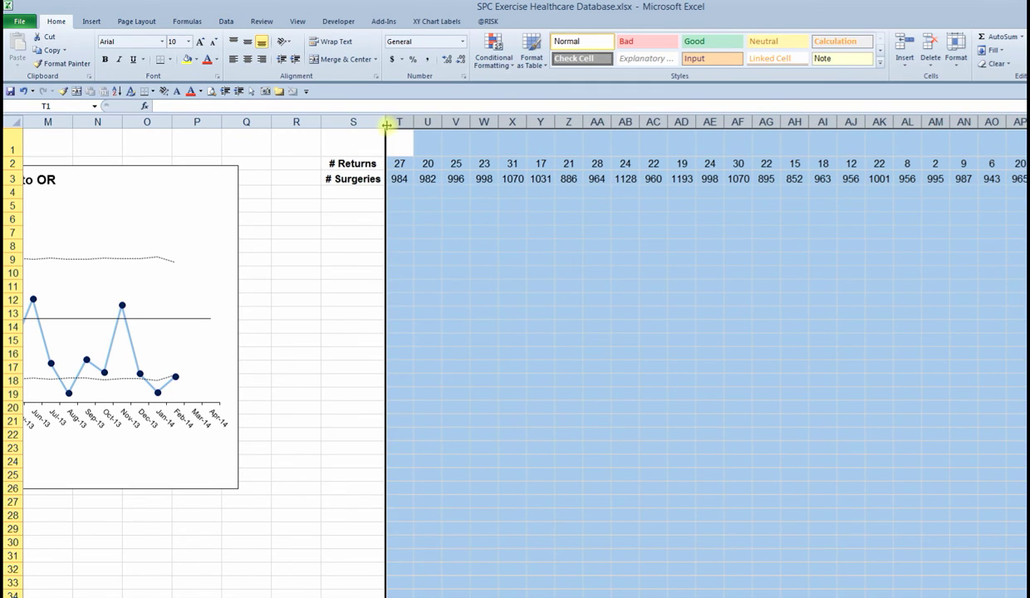
{"action": "left_click", "coordinate": [500, 244]}
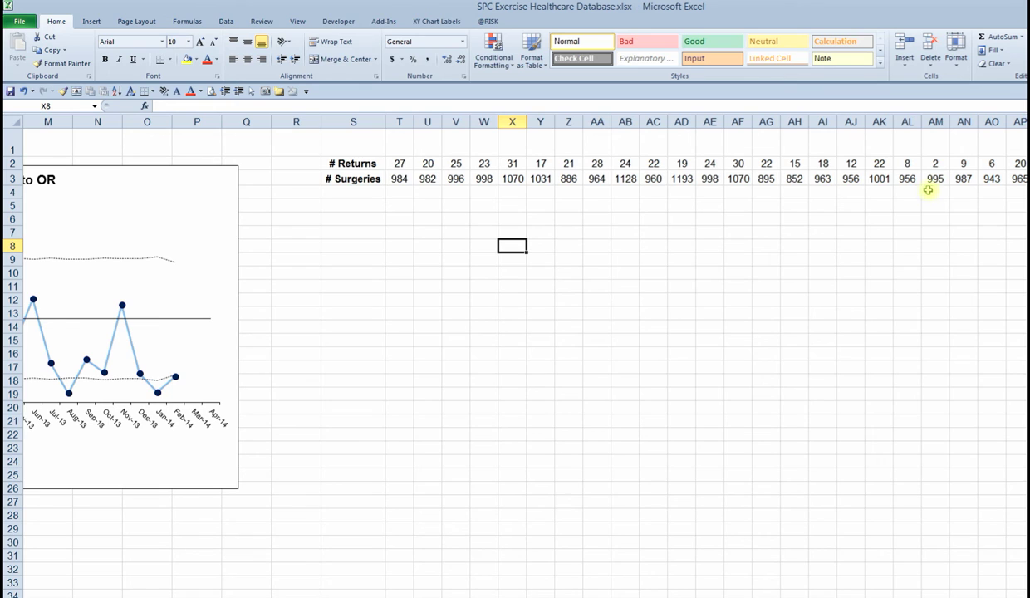
Paste a picture copy of the transposed table S2:AS3 beneath it and move the picture to rows 8–9, starting near column R
{"action": "left_click", "coordinate": [363, 164]}
{"action": "left_click_drag", "start_coordinate": [363, 163], "coordinate": [1027, 176]}
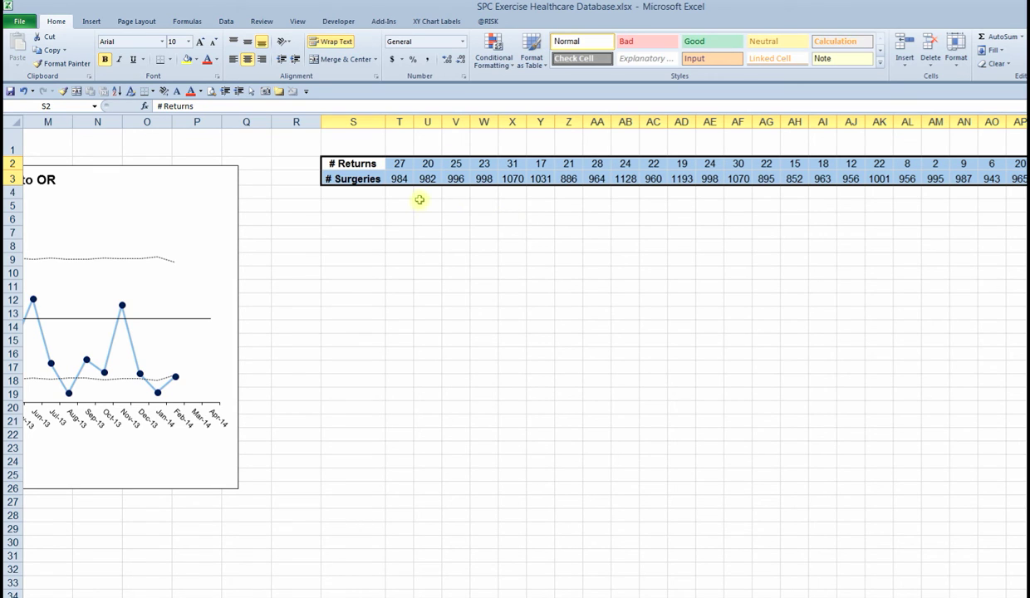
{"action": "key", "text": "ctrl+c"}
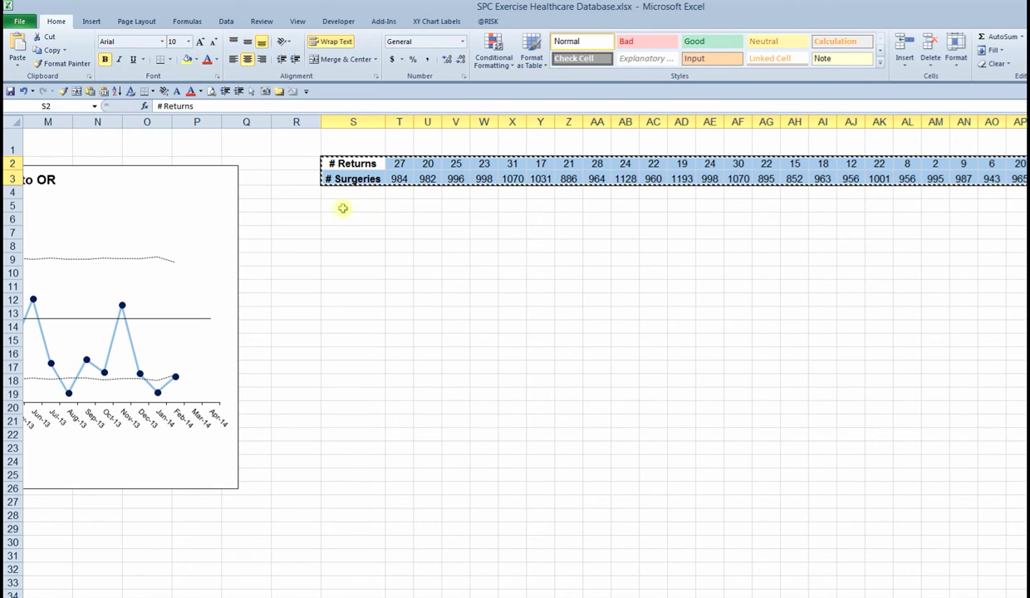
{"action": "left_click", "coordinate": [339, 205]}
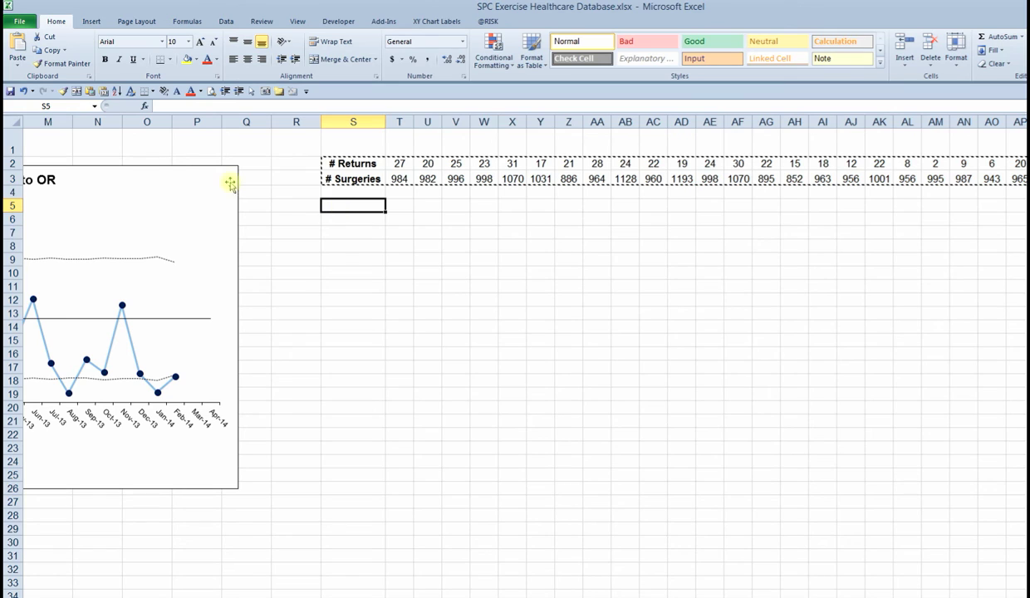
{"action": "left_click", "coordinate": [18, 64]}
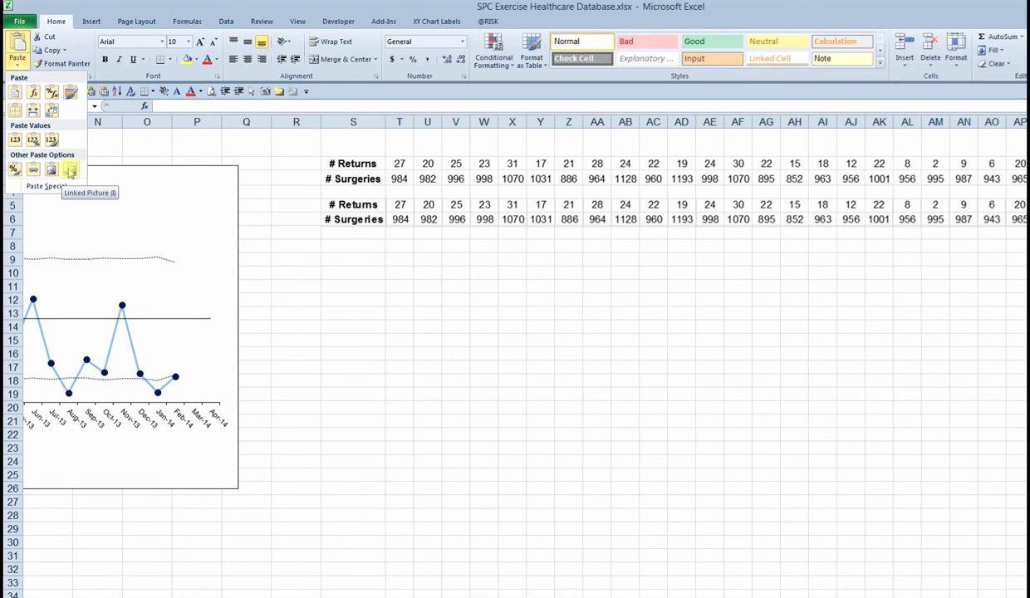
{"action": "left_click", "coordinate": [51, 171]}
{"action": "left_click", "coordinate": [339, 284]}
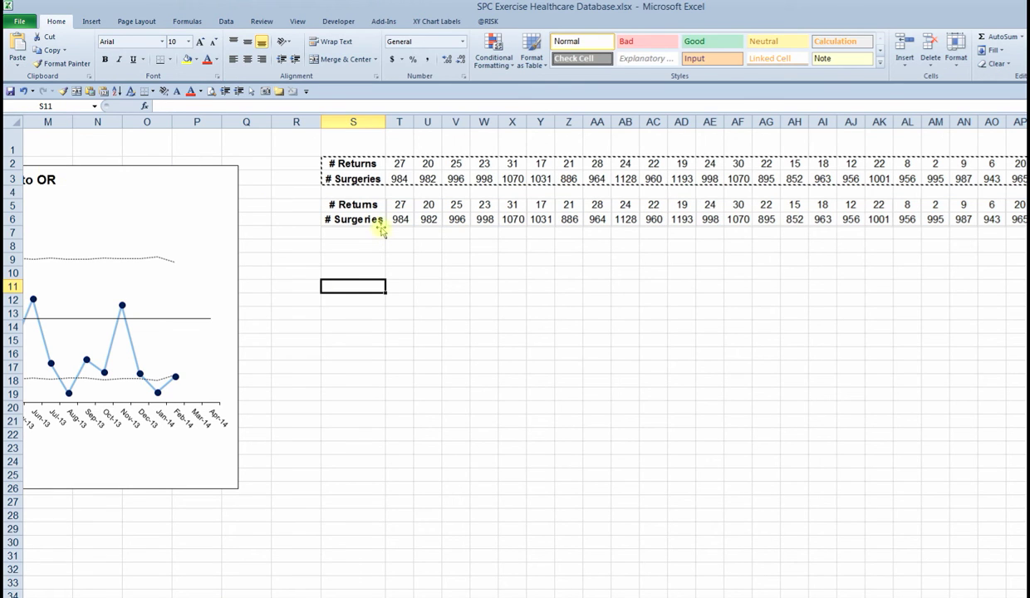
{"action": "left_click_drag", "start_coordinate": [378, 222], "coordinate": [399, 302]}
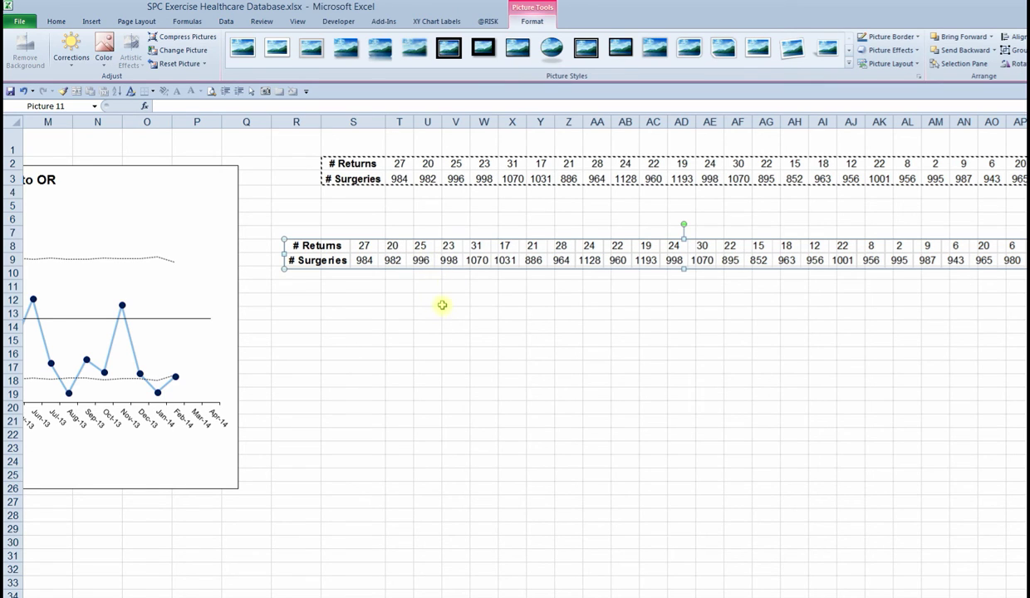
{"action": "key", "text": "Escape"}
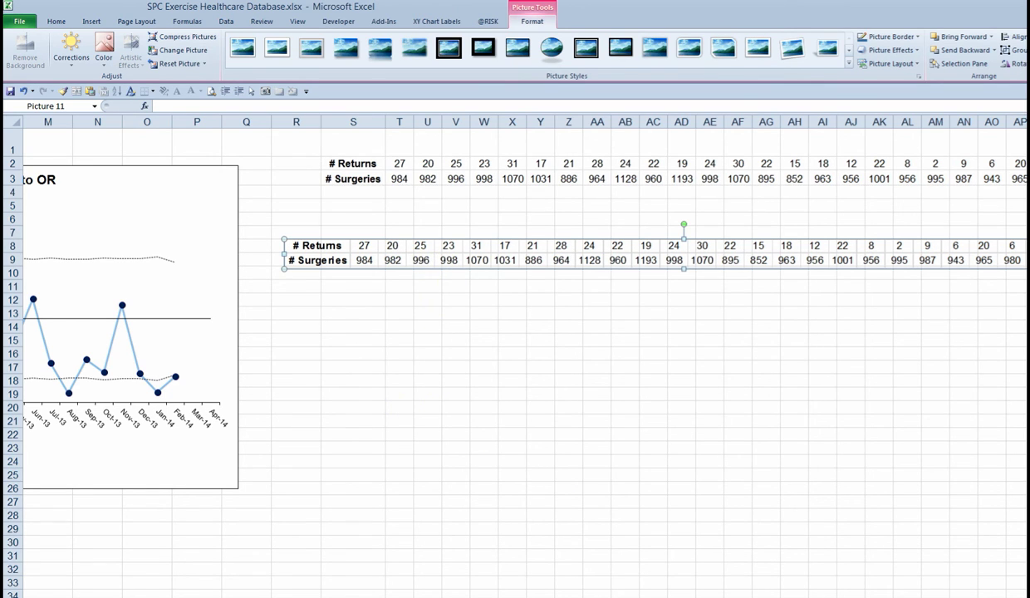
Place a copy of the table picture inside the P chart, in the blank space below the month labels
{"action": "scroll", "coordinate": [508, 345], "scroll_direction": "left", "scroll_amount": 5}
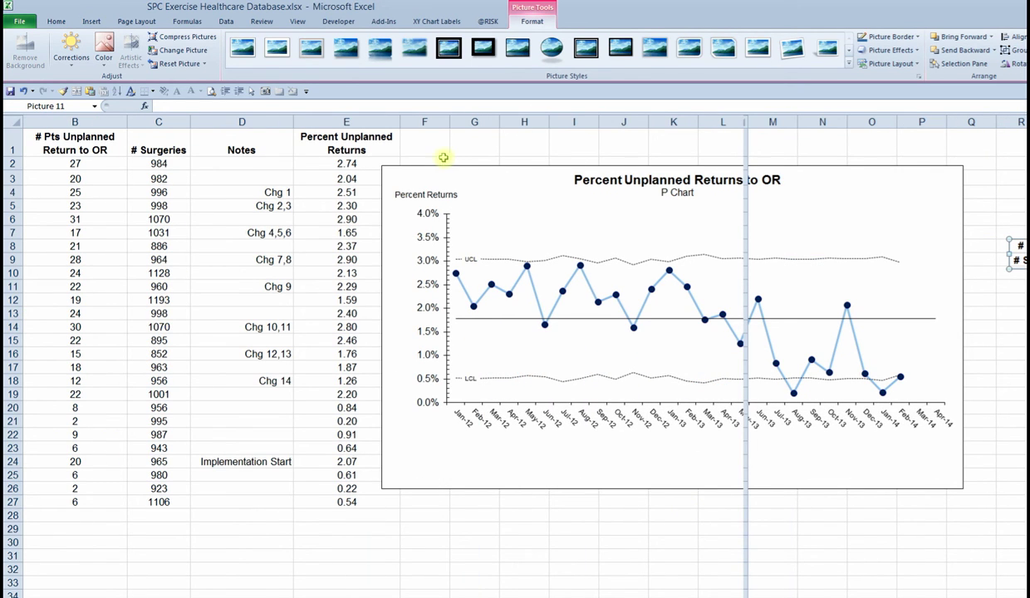
{"action": "left_click", "coordinate": [412, 168]}
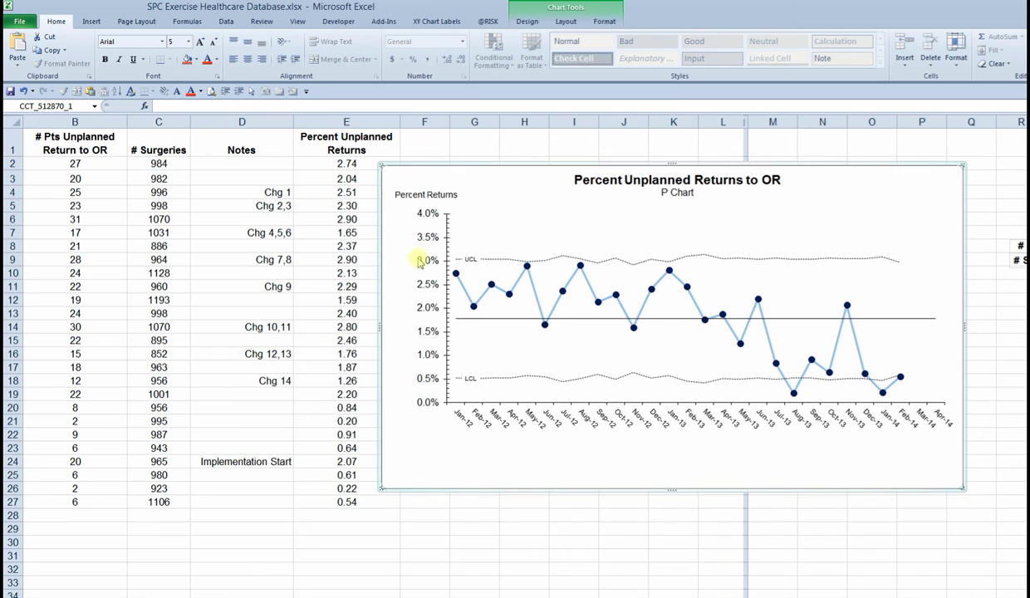
{"action": "key", "text": "ctrl+v"}
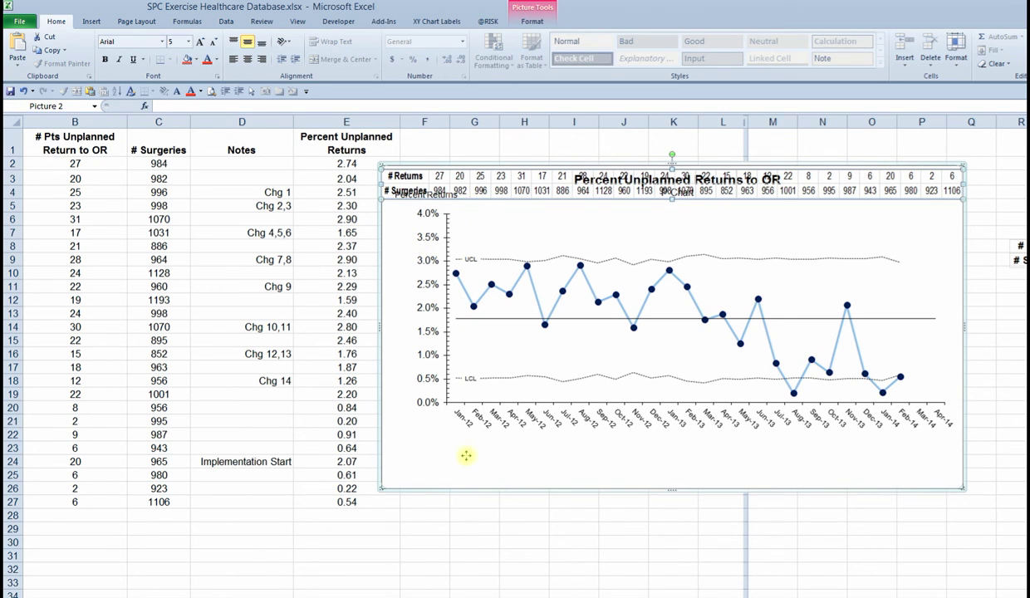
{"action": "left_click_drag", "start_coordinate": [466, 482], "coordinate": [466, 483]}
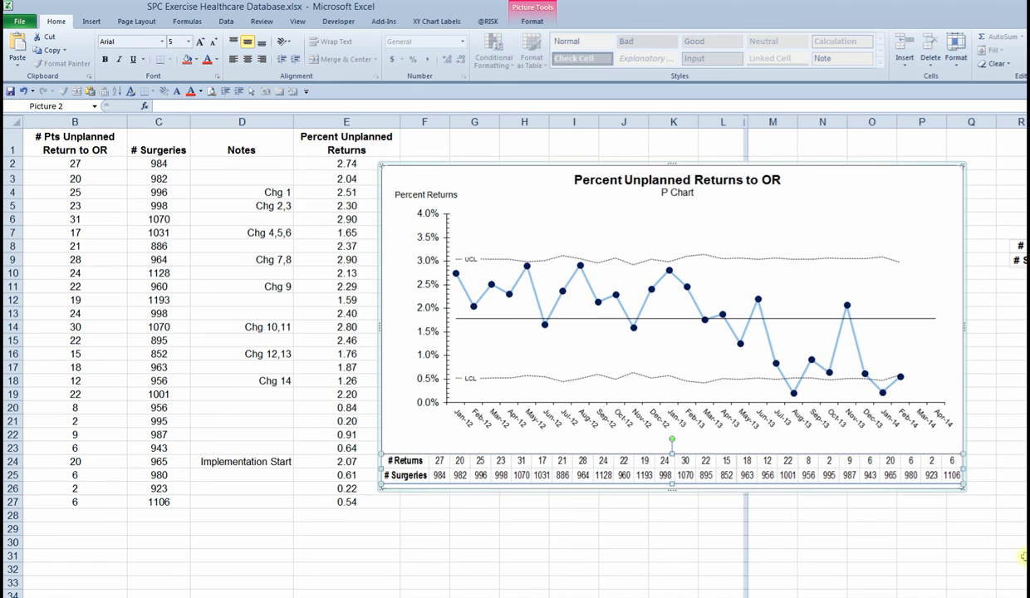
Shrink and reposition the table picture so its columns line up beneath the chart's data points from Jan-12 to Feb-14
{"action": "scroll", "coordinate": [508, 346], "scroll_direction": "right", "scroll_amount": 5}
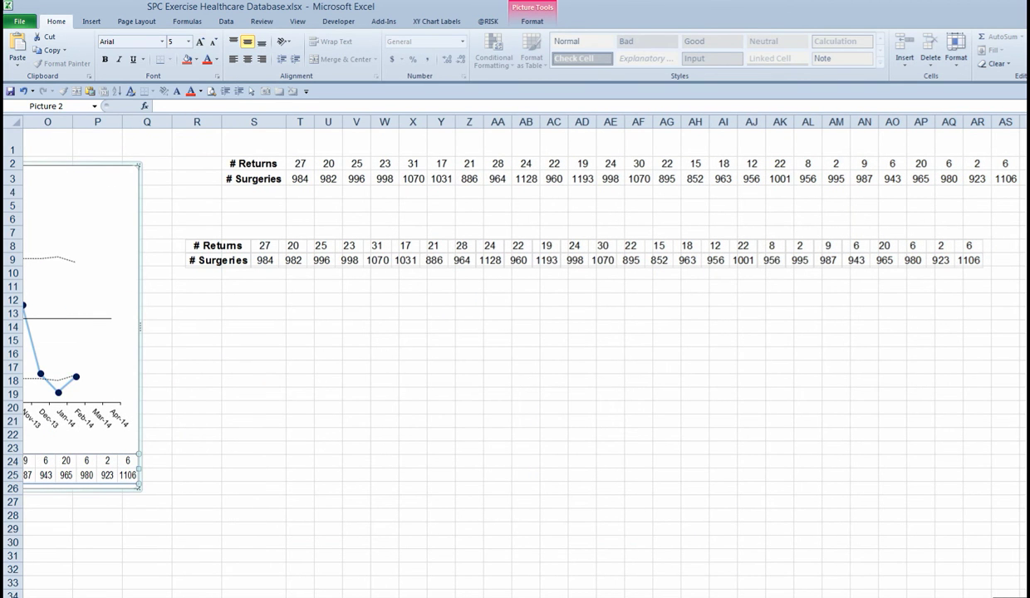
{"action": "scroll", "coordinate": [515, 349], "scroll_direction": "left", "scroll_amount": 5}
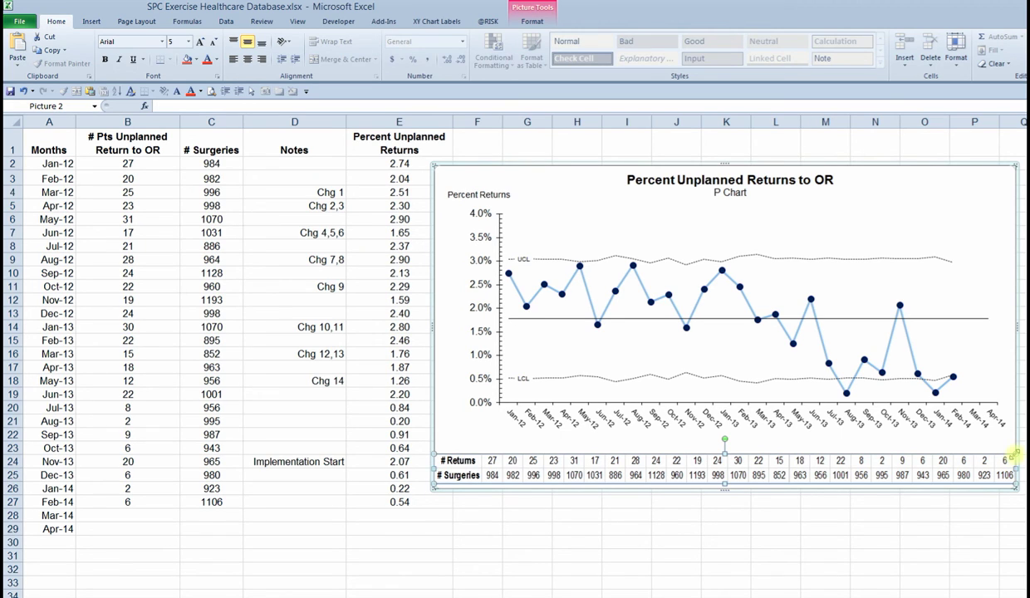
{"action": "left_click_drag", "start_coordinate": [1013, 453], "coordinate": [961, 460]}
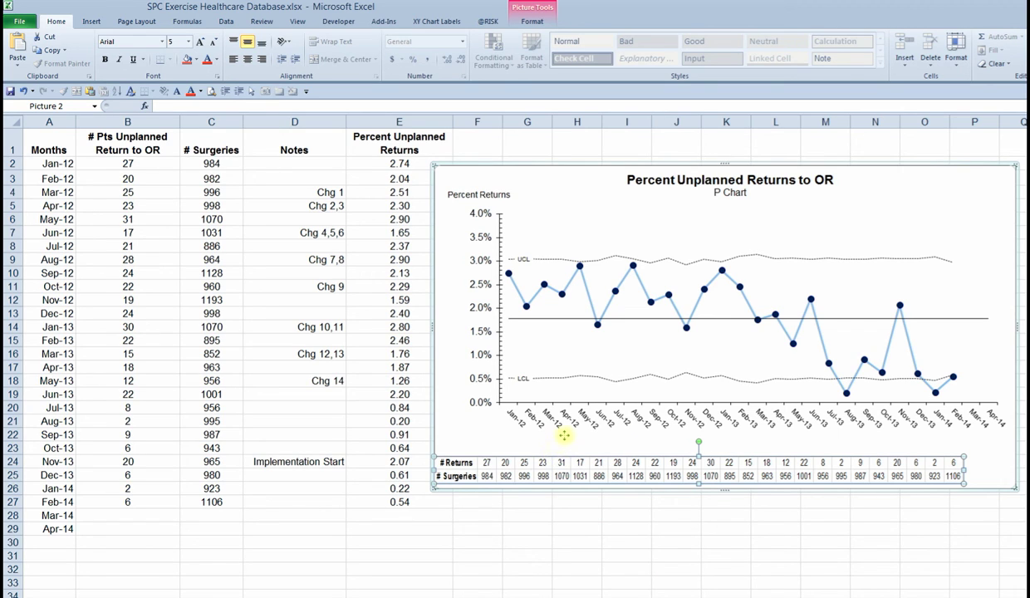
{"action": "left_click_drag", "start_coordinate": [573, 426], "coordinate": [572, 426]}
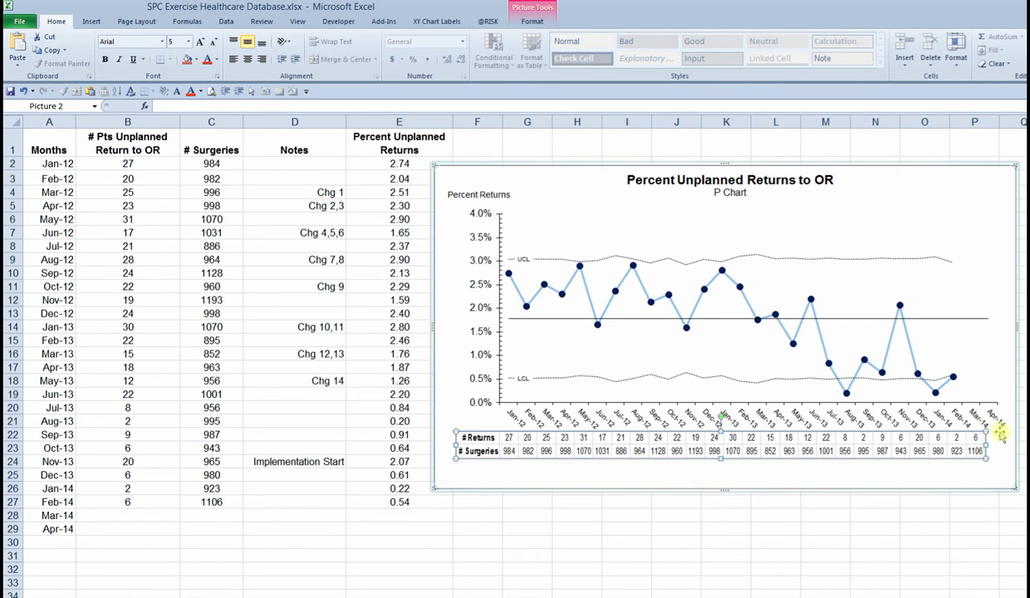
{"action": "left_click_drag", "start_coordinate": [984, 433], "coordinate": [962, 433]}
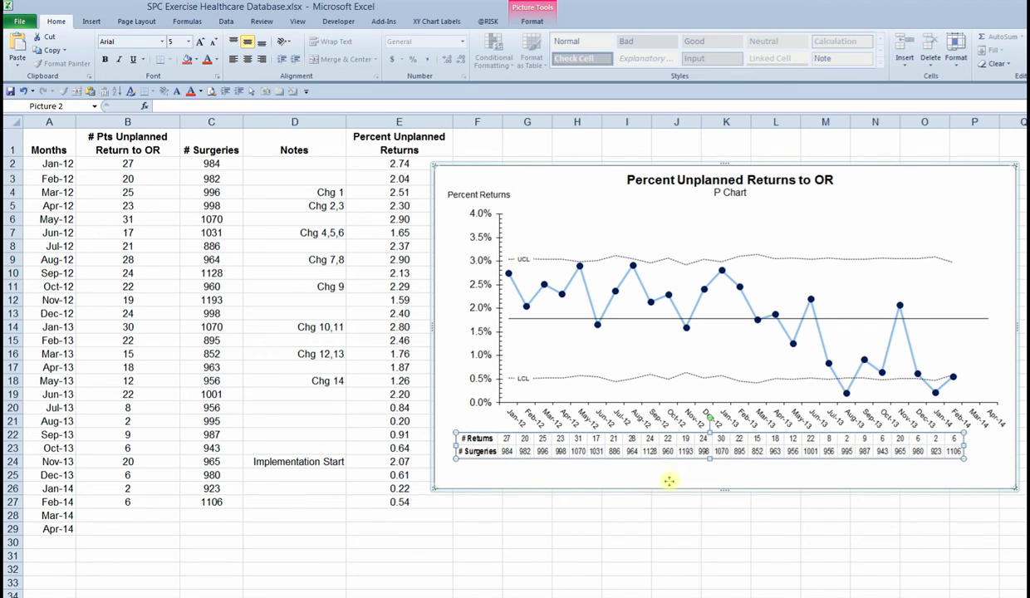
Lower the table picture to the chart's bottom edge and extend the plot area downward to close the gap
{"action": "left_click_drag", "start_coordinate": [649, 463], "coordinate": [649, 486]}
{"action": "left_click", "coordinate": [679, 376]}
{"action": "left_click_drag", "start_coordinate": [748, 403], "coordinate": [748, 420]}
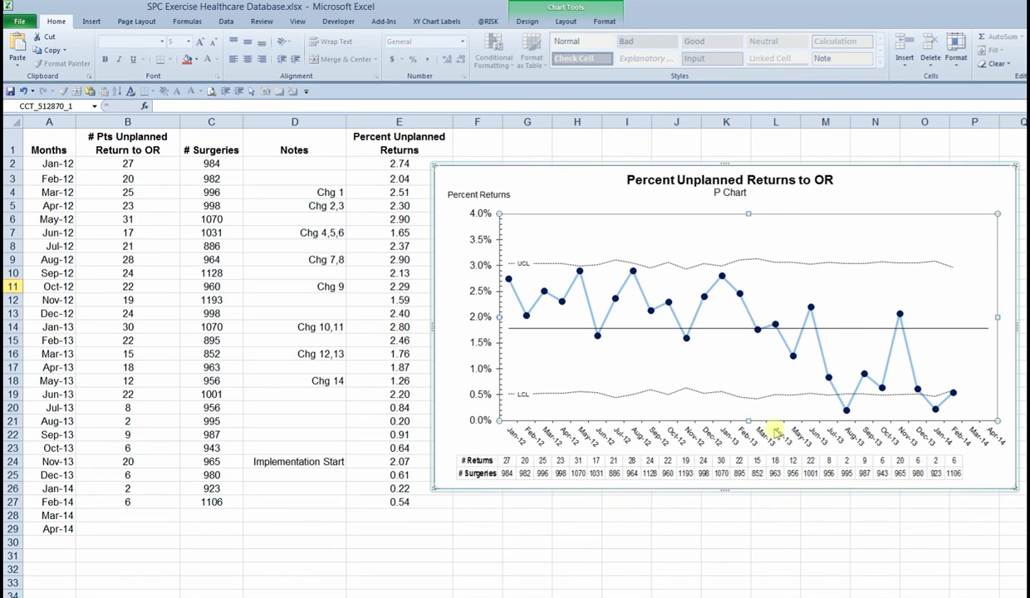
{"action": "left_click", "coordinate": [833, 544]}
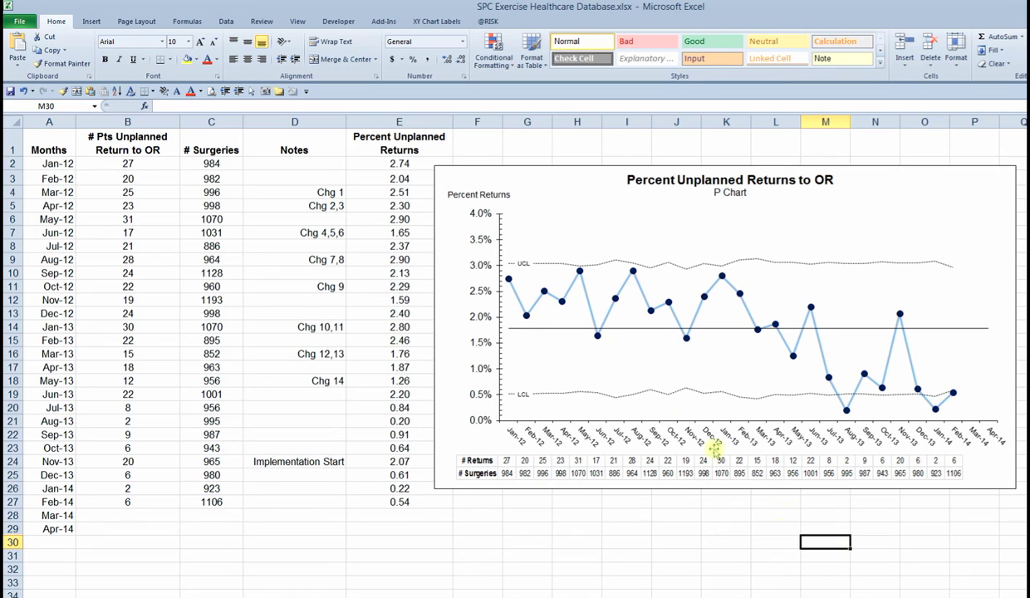
View the version and website information of the XY Chart Labeler add-in
{"action": "left_click", "coordinate": [435, 23]}
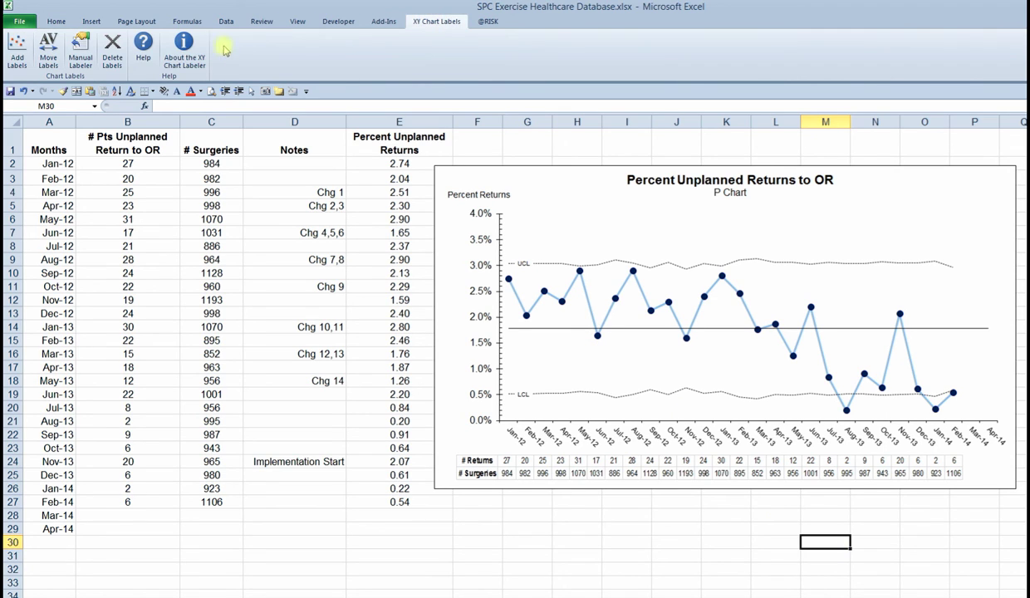
{"action": "left_click", "coordinate": [183, 48]}
{"action": "left_click_drag", "start_coordinate": [607, 265], "coordinate": [349, 223]}
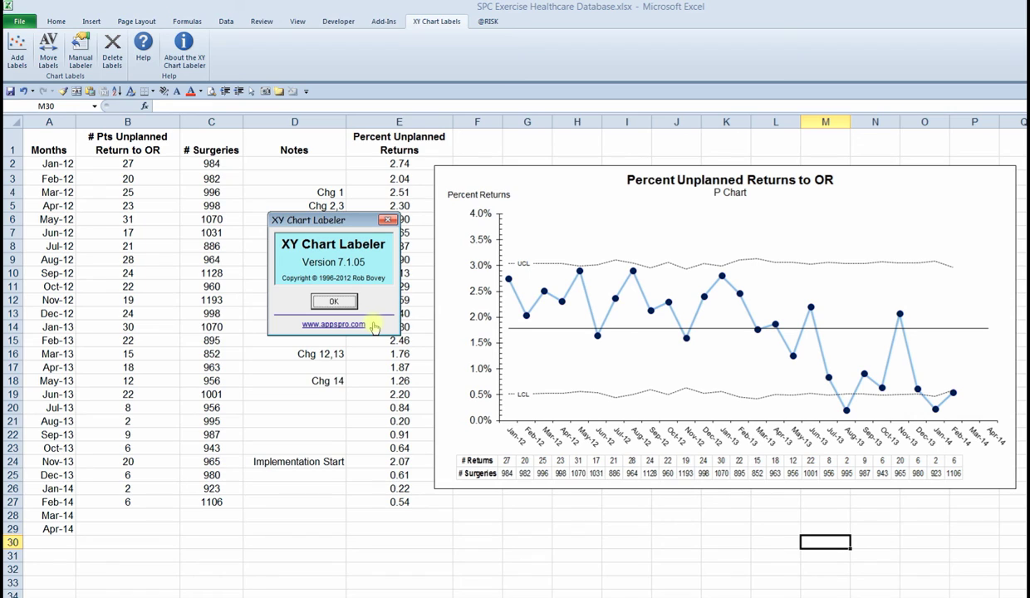
{"action": "left_click", "coordinate": [386, 221]}
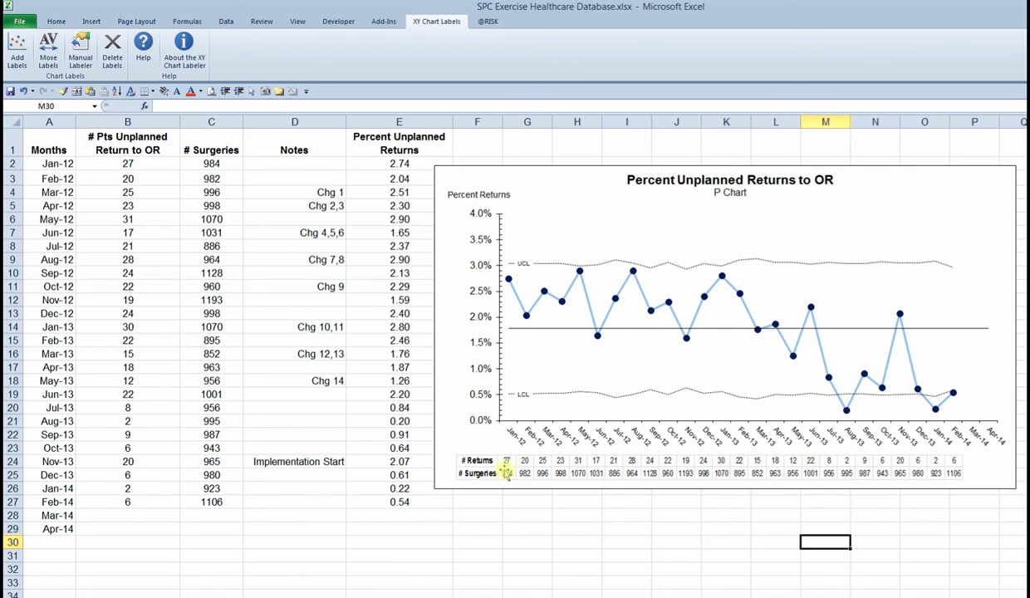
Examine the Notes column from D2 to D29 to see which months carry change labels
{"action": "left_click", "coordinate": [295, 164]}
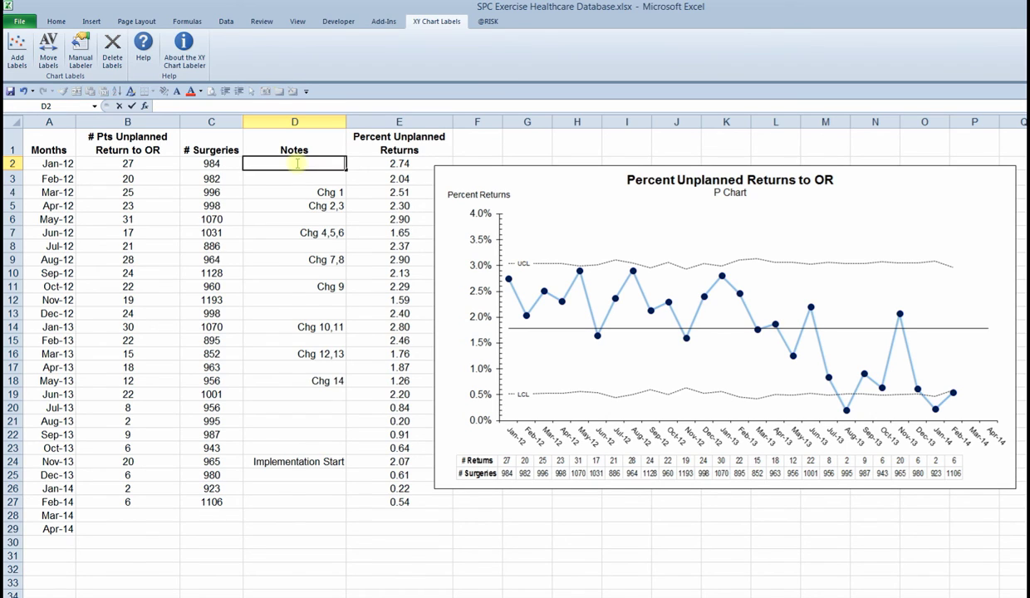
{"action": "key", "text": "Return"}
{"action": "key", "text": "Return"}
{"action": "key", "text": "Return"}
{"action": "key", "text": "Return"}
{"action": "key", "text": "Down"}
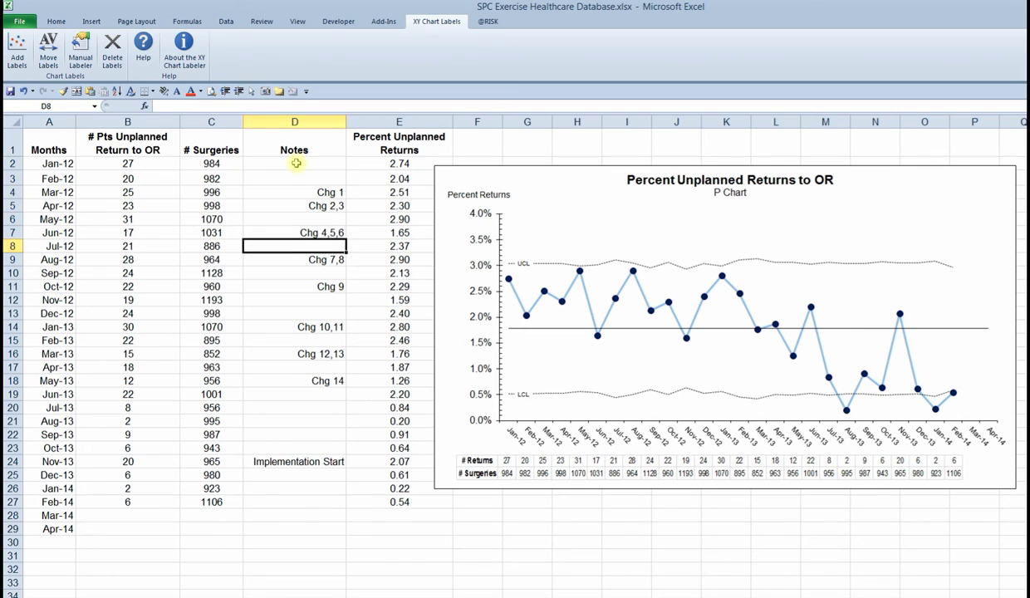
{"action": "key", "text": "Down"}
{"action": "key", "text": "Down"}
{"action": "key", "text": "Down"}
{"action": "key", "text": "Down"}
{"action": "key", "text": "Down"}
{"action": "key", "text": "Down"}
{"action": "key", "text": "Down"}
{"action": "key", "text": "Down"}
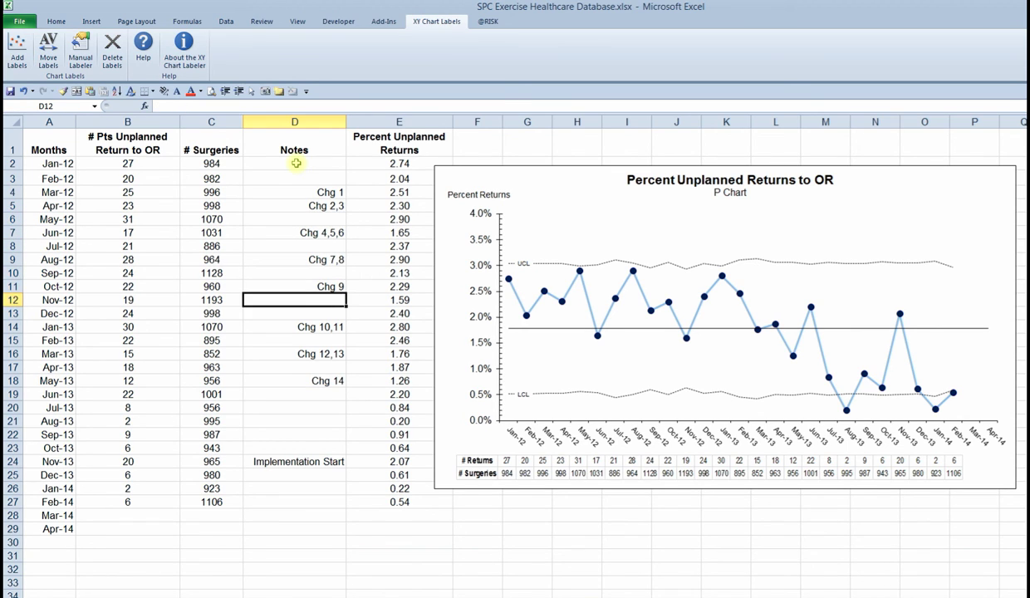
{"action": "key", "text": "Down"}
{"action": "key", "text": "Down"}
{"action": "key", "text": "Down"}
{"action": "key", "text": "Down"}
{"action": "key", "text": "Down"}
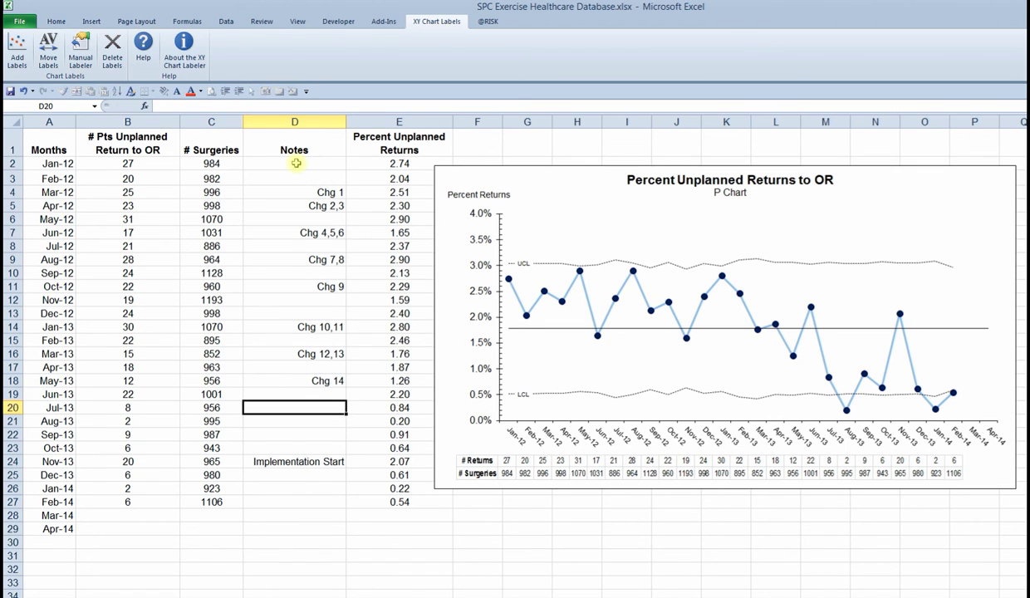
{"action": "key", "text": "Down"}
{"action": "key", "text": "Down"}
{"action": "key", "text": "Down"}
{"action": "key", "text": "Down"}
{"action": "key", "text": "Down"}
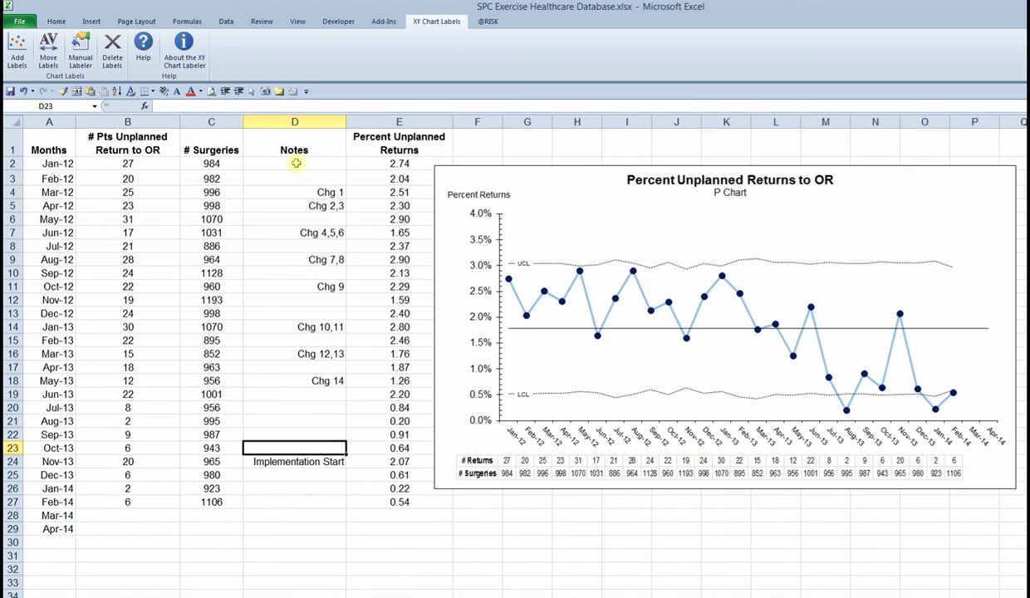
{"action": "key", "text": "Down"}
{"action": "key", "text": "Down"}
{"action": "key", "text": "Down"}
{"action": "key", "text": "Down"}
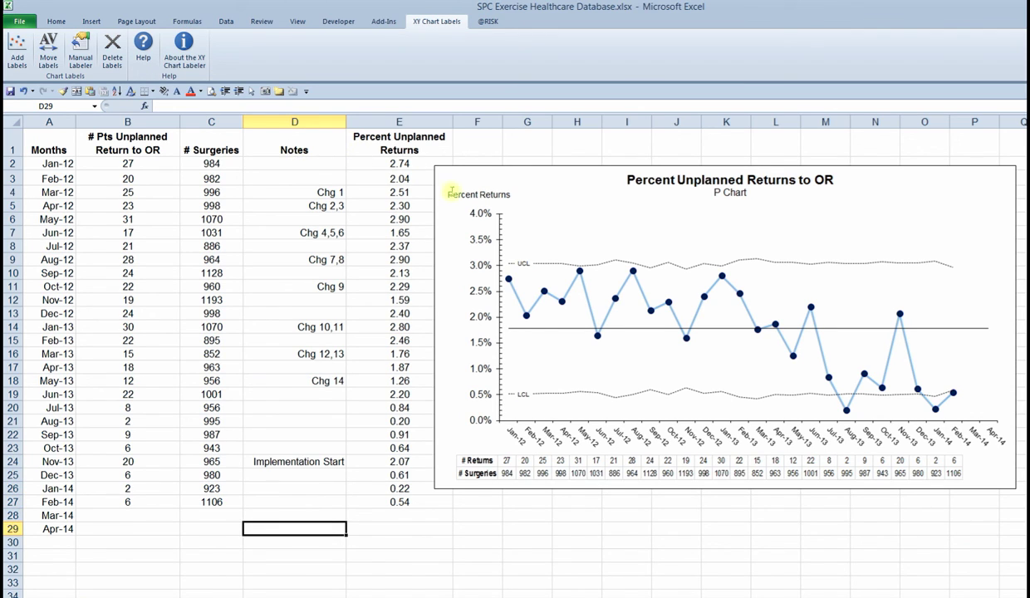
Add labels below the points of the chart's Subgroup series, using D2:D29 of the Notes column as the label range
{"action": "left_click", "coordinate": [520, 175]}
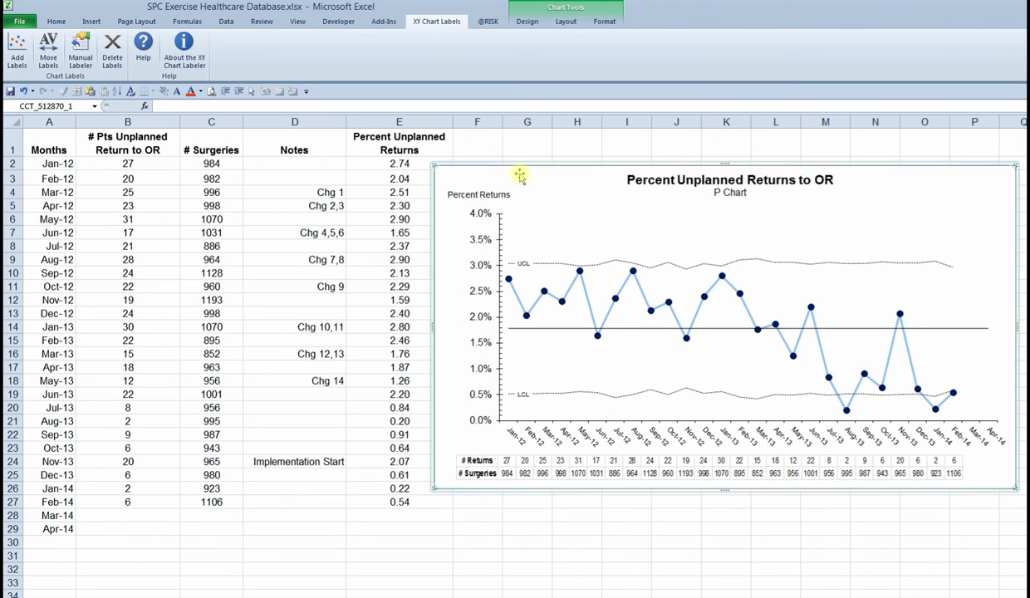
{"action": "left_click", "coordinate": [17, 52]}
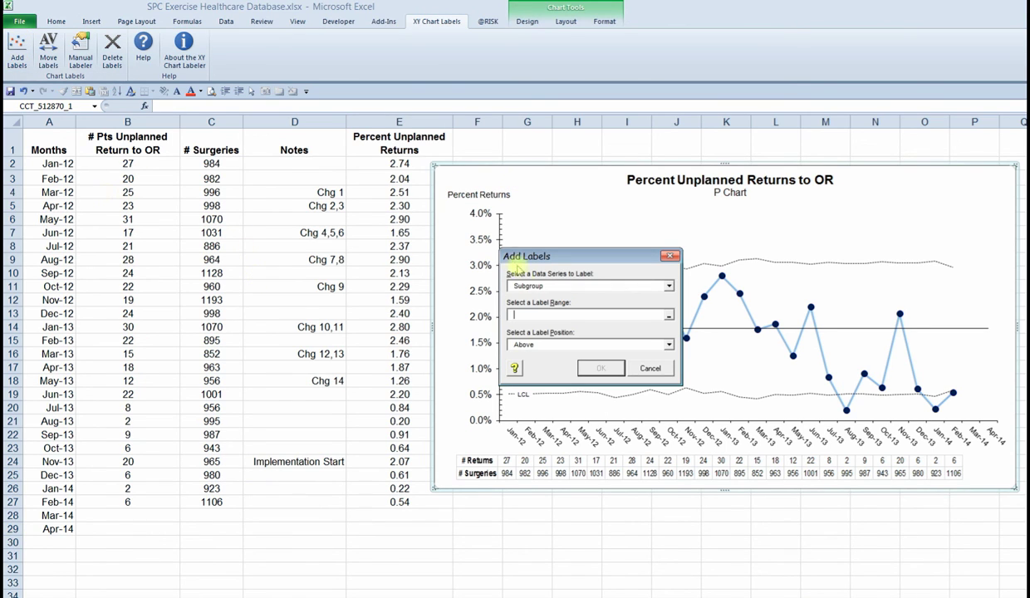
{"action": "left_click_drag", "start_coordinate": [583, 260], "coordinate": [328, 265]}
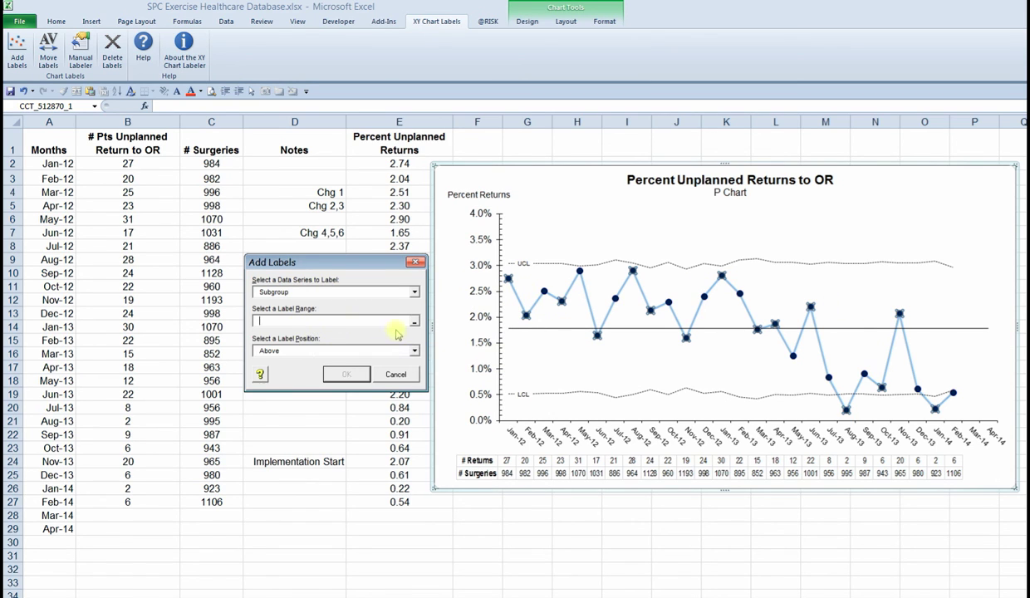
{"action": "left_click_drag", "start_coordinate": [379, 266], "coordinate": [555, 254]}
{"action": "left_click", "coordinate": [321, 165]}
{"action": "left_click_drag", "start_coordinate": [320, 165], "coordinate": [283, 530]}
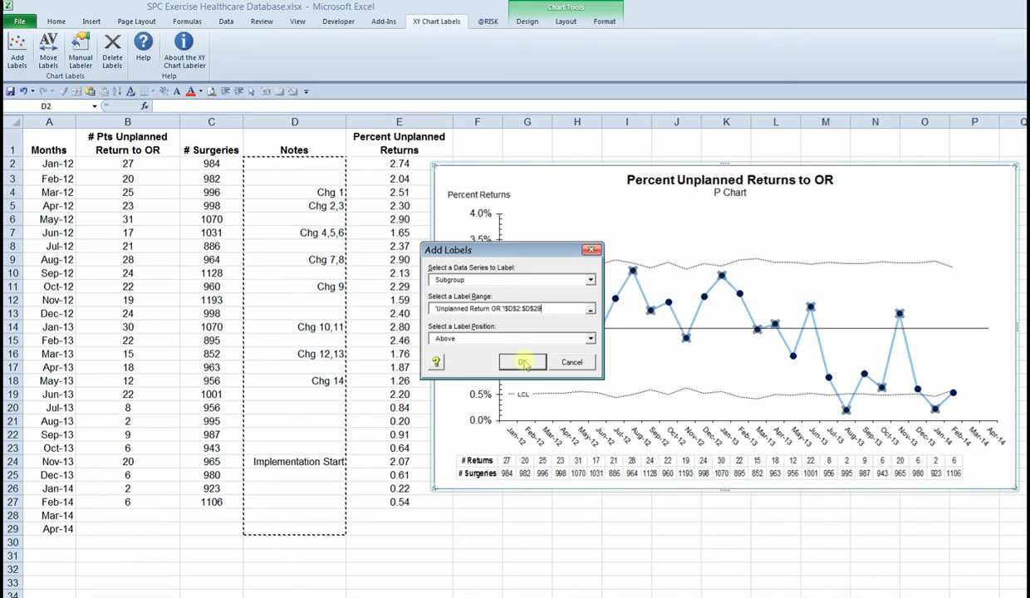
{"action": "left_click", "coordinate": [590, 338]}
{"action": "left_click", "coordinate": [478, 360]}
{"action": "left_click", "coordinate": [517, 363]}
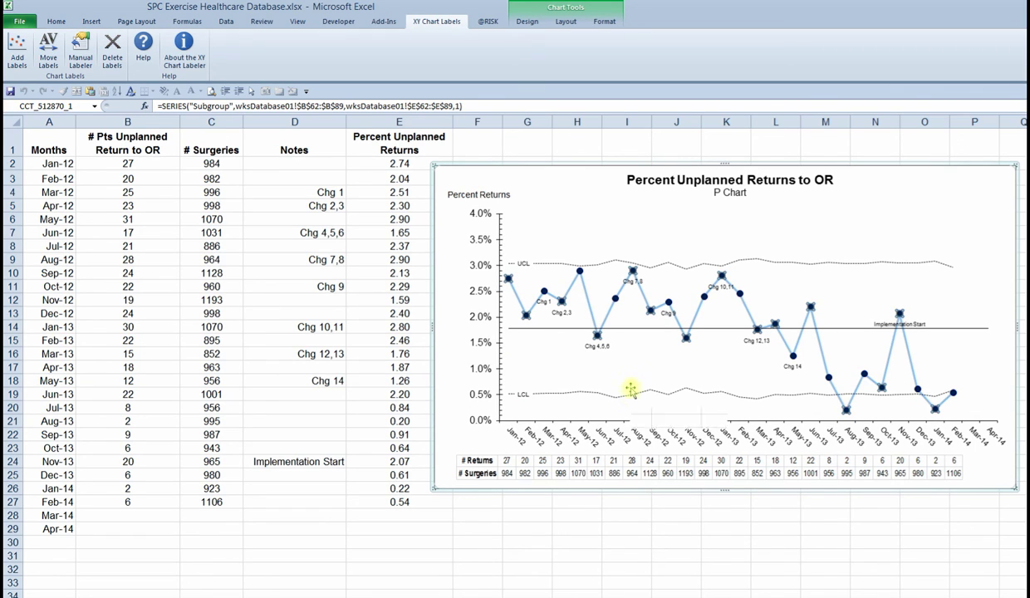
Enlarge the font of the change labels on the chart's data points
{"action": "left_click", "coordinate": [596, 352]}
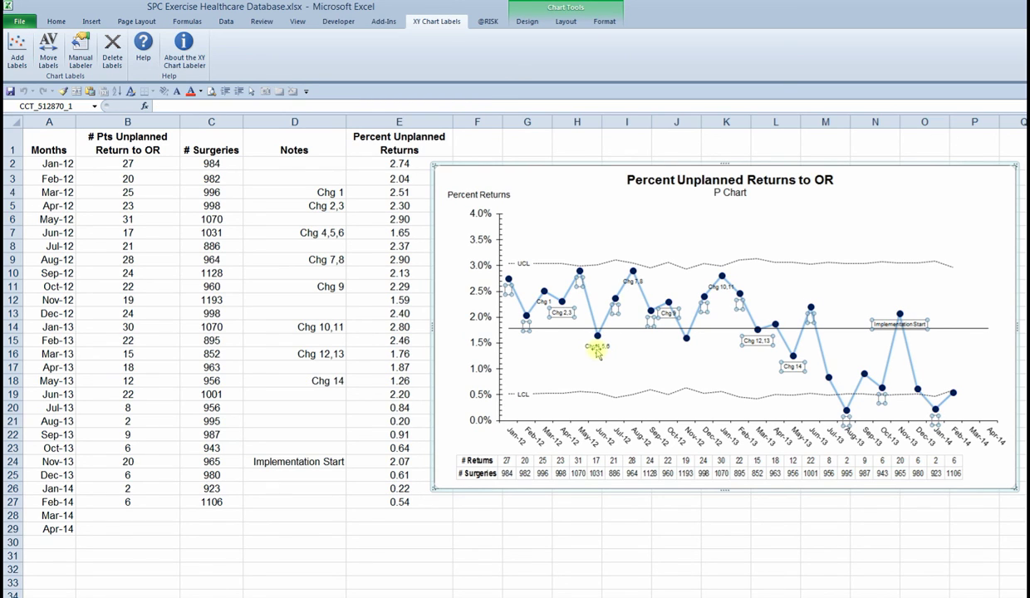
{"action": "right_click", "coordinate": [596, 352]}
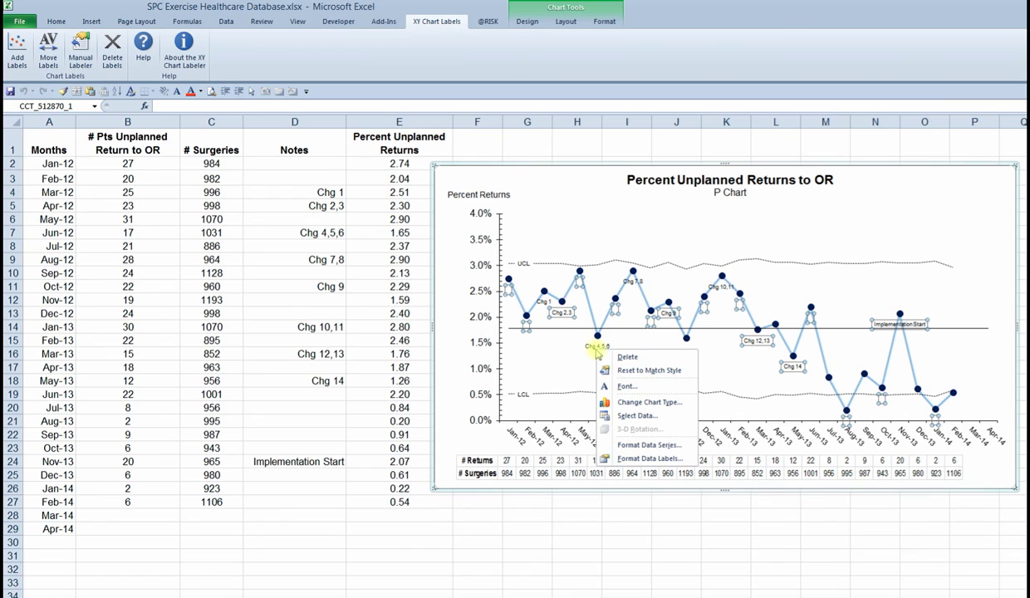
{"action": "left_click", "coordinate": [669, 314]}
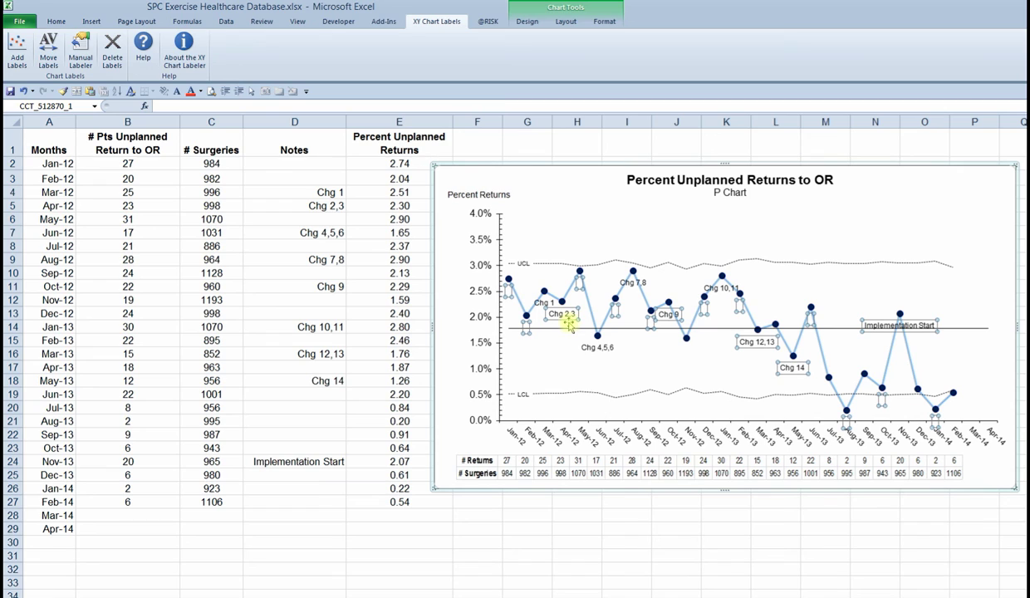
{"action": "left_click", "coordinate": [554, 368]}
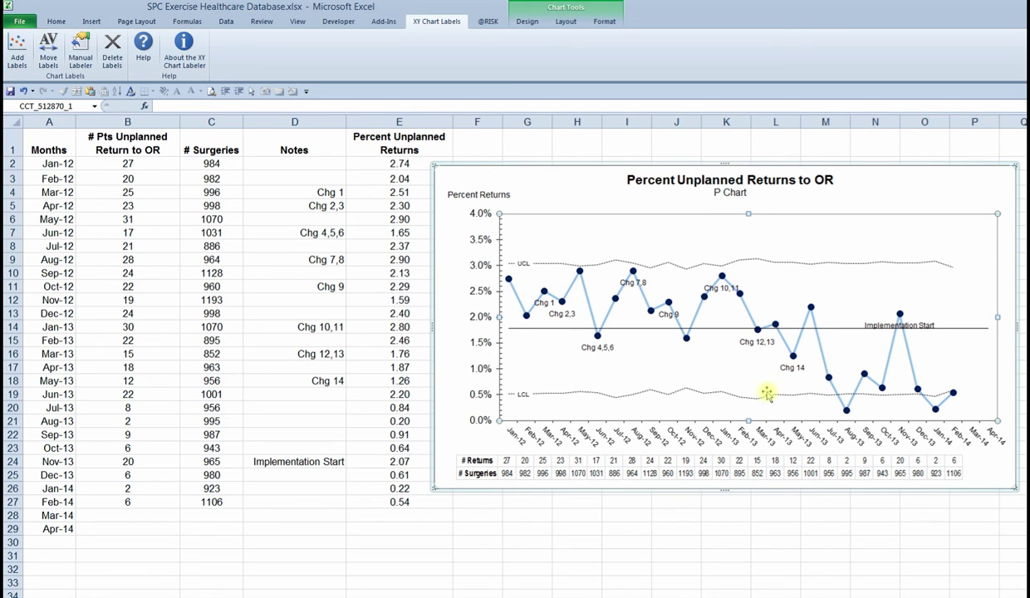
Move the Chg 1, Chg 2,3 and Chg 4,5,6 labels straight down from their points to near the LCL line
{"action": "left_click", "coordinate": [543, 305]}
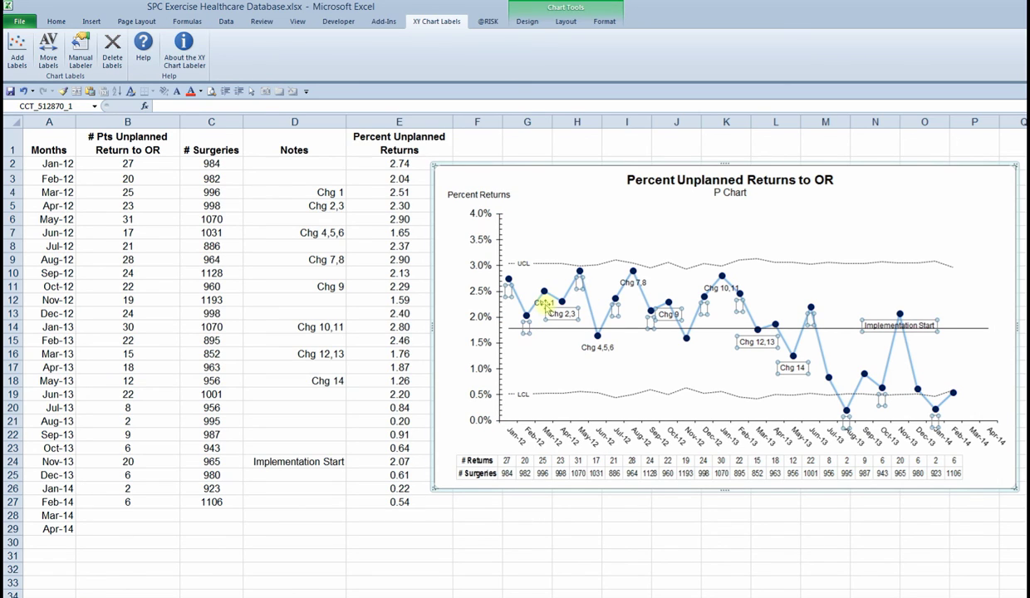
{"action": "left_click", "coordinate": [543, 304]}
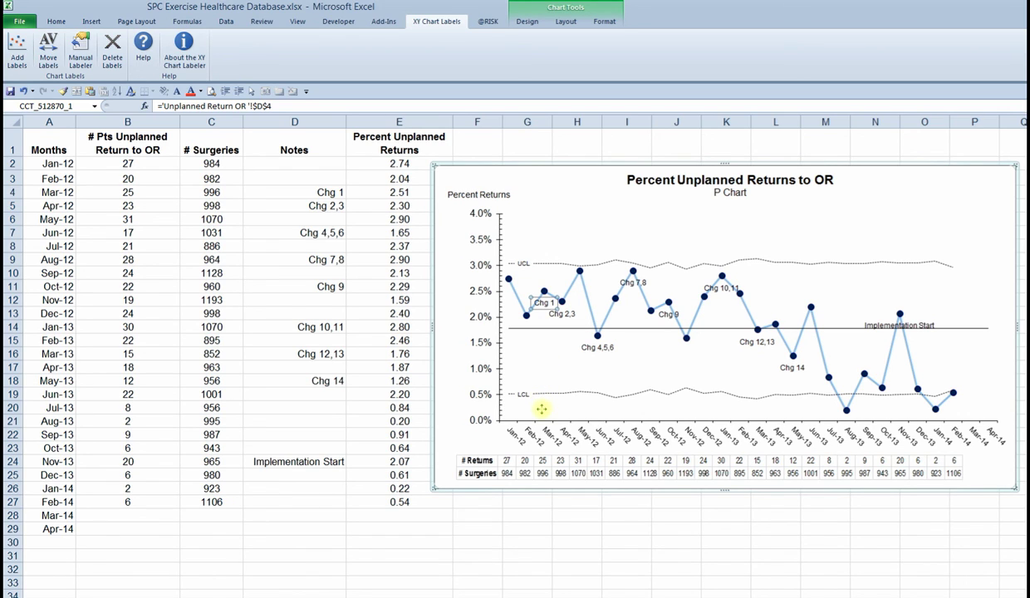
{"action": "left_click_drag", "start_coordinate": [540, 409], "coordinate": [541, 407]}
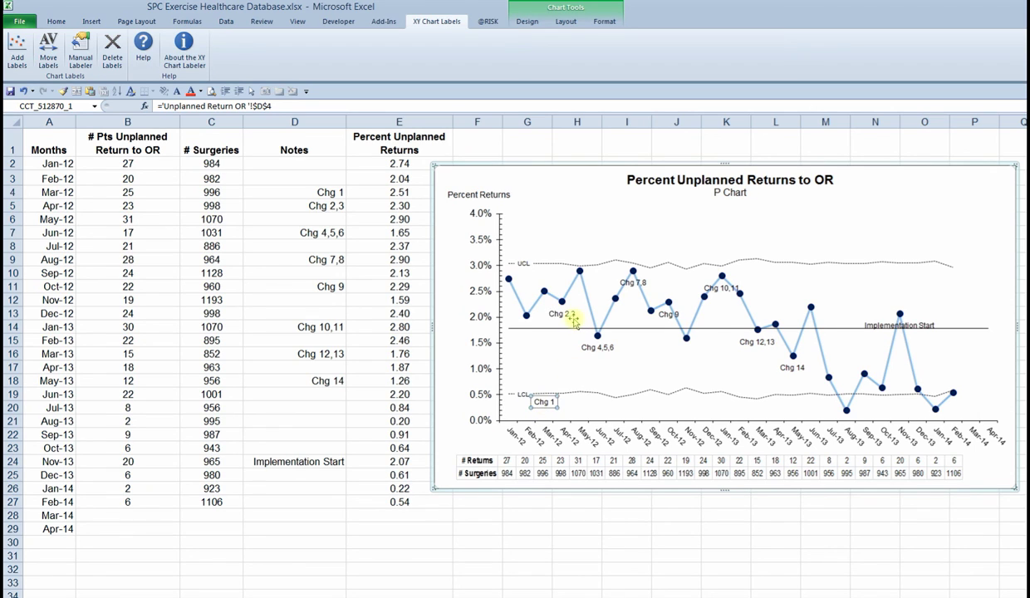
{"action": "left_click", "coordinate": [571, 319]}
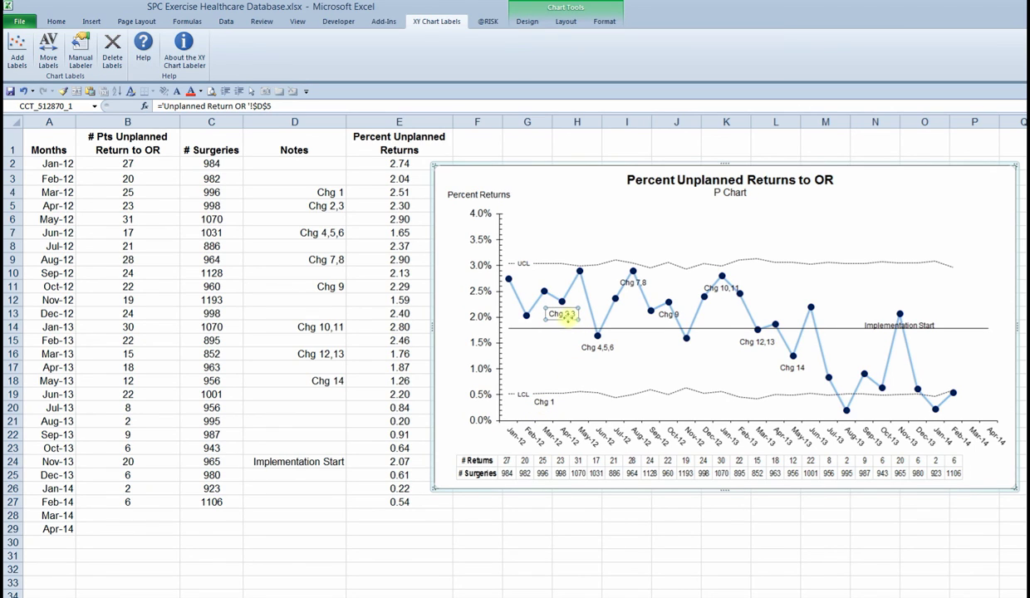
{"action": "left_click_drag", "start_coordinate": [564, 315], "coordinate": [563, 385]}
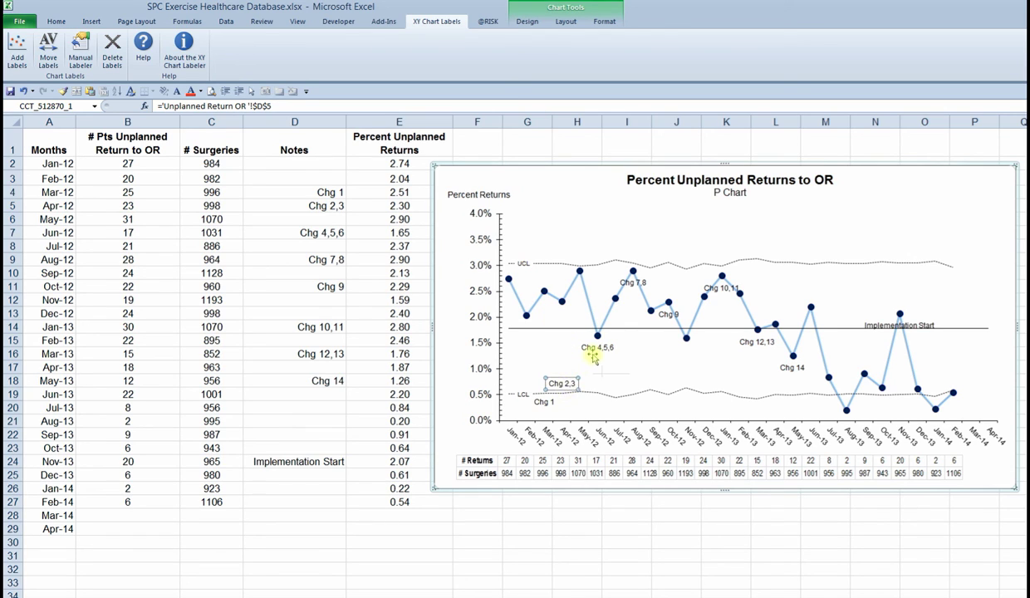
{"action": "left_click", "coordinate": [596, 348]}
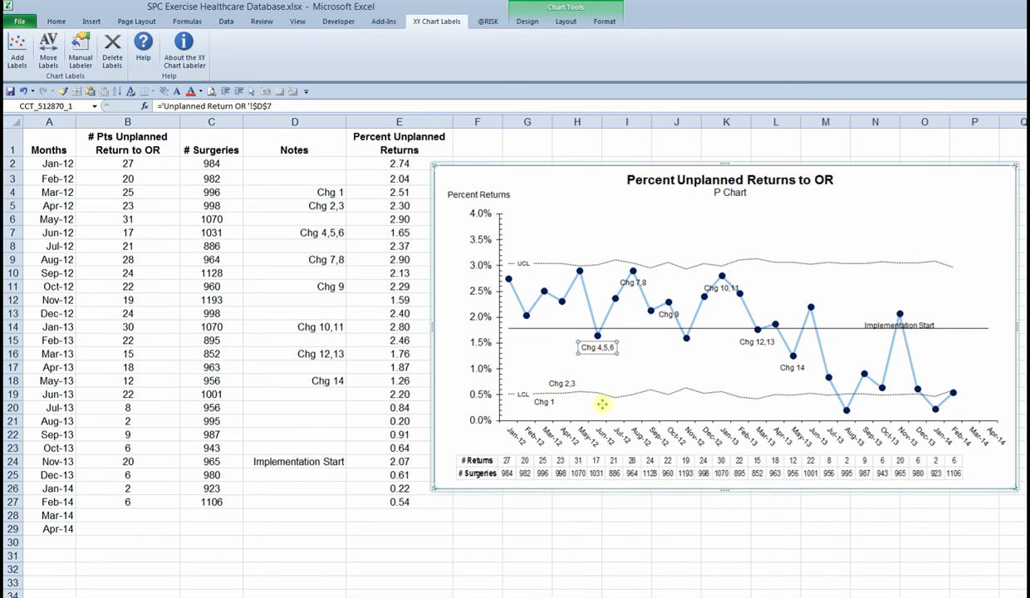
{"action": "left_click_drag", "start_coordinate": [601, 415], "coordinate": [600, 414]}
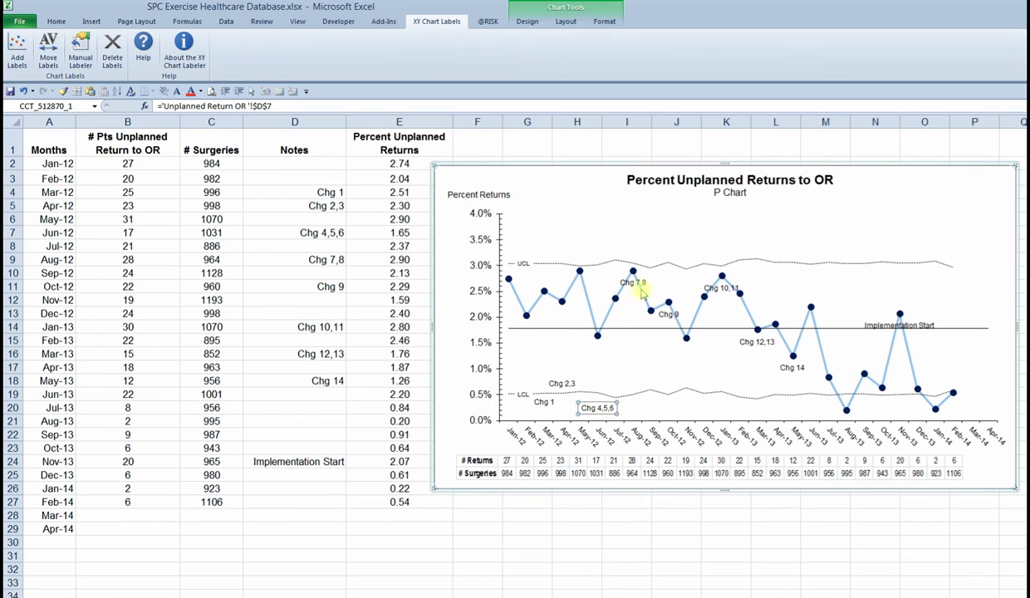
Move the Chg 7,8, Chg 9 and Chg 10,11 labels straight down to near the LCL line, staggering their heights
{"action": "left_click", "coordinate": [634, 286]}
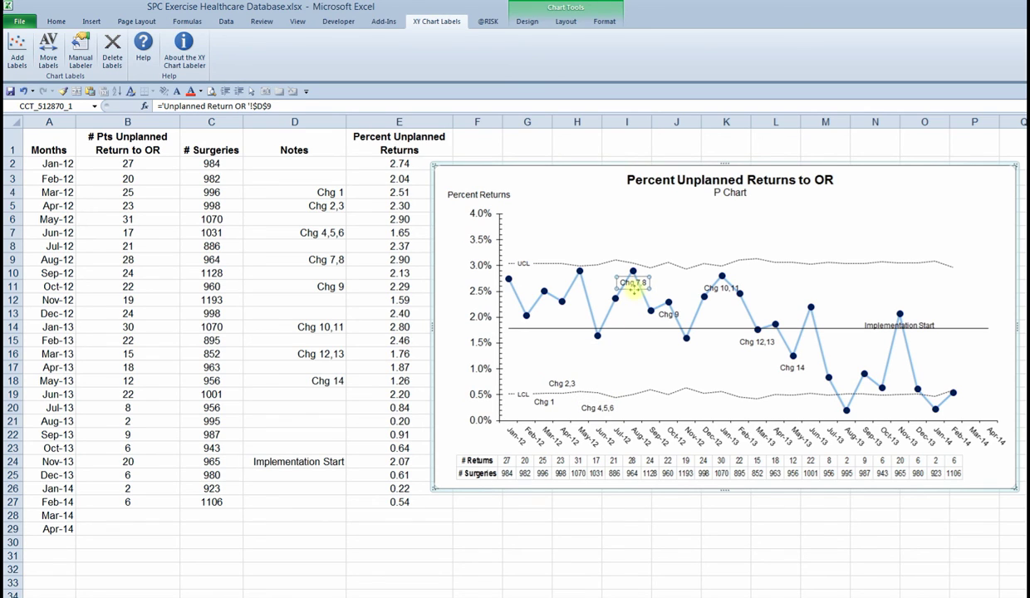
{"action": "left_click", "coordinate": [628, 388]}
{"action": "left_click", "coordinate": [666, 317]}
{"action": "left_click", "coordinate": [667, 318]}
{"action": "left_click_drag", "start_coordinate": [667, 320], "coordinate": [668, 403]}
{"action": "left_click", "coordinate": [719, 289]}
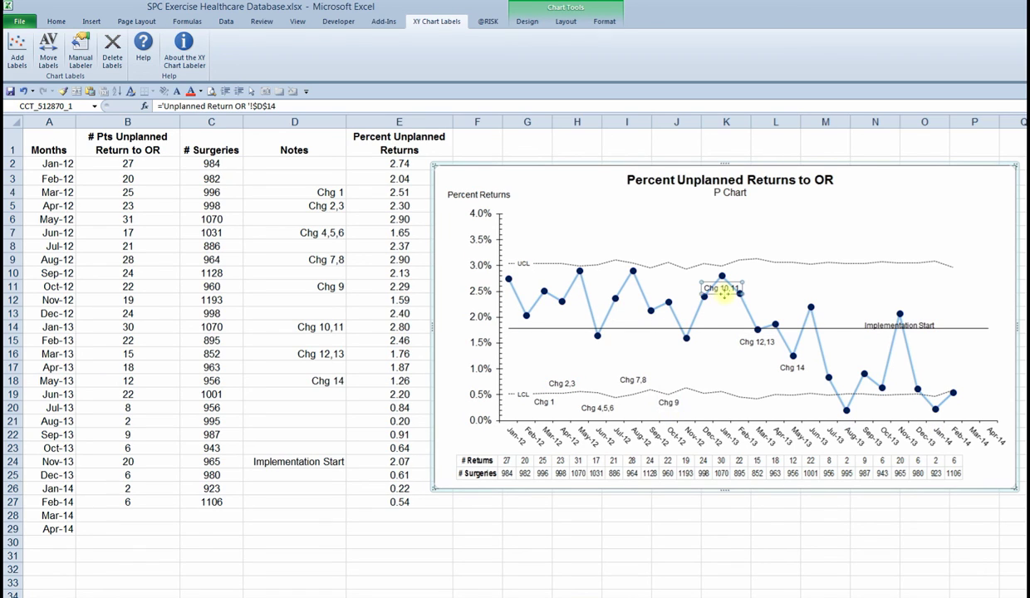
{"action": "left_click_drag", "start_coordinate": [725, 411], "coordinate": [724, 407]}
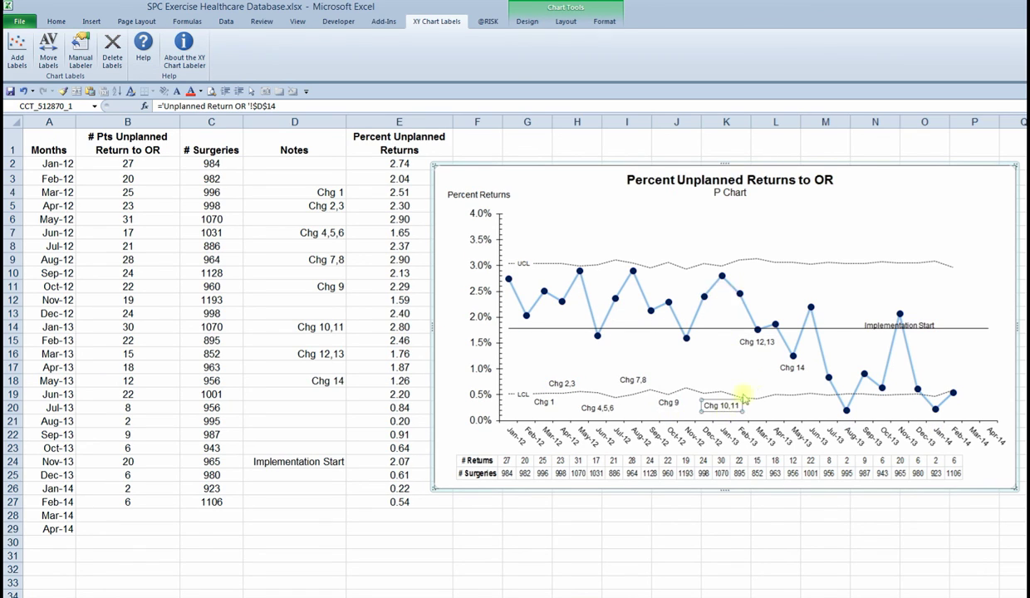
Lower the Chg 12,13 and Chg 14 labels to near the LCL line and raise Implementation Start above the Nov-13 point
{"action": "left_click", "coordinate": [758, 343]}
{"action": "left_click_drag", "start_coordinate": [763, 345], "coordinate": [793, 417]}
{"action": "left_click", "coordinate": [791, 365]}
{"action": "left_click", "coordinate": [897, 324]}
{"action": "left_click_drag", "start_coordinate": [897, 324], "coordinate": [892, 287]}
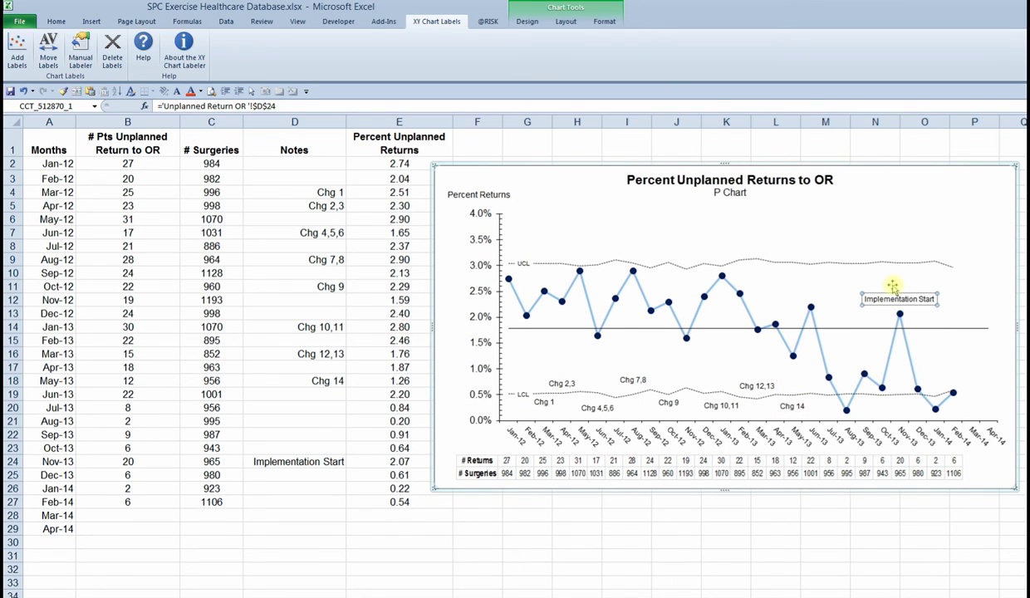